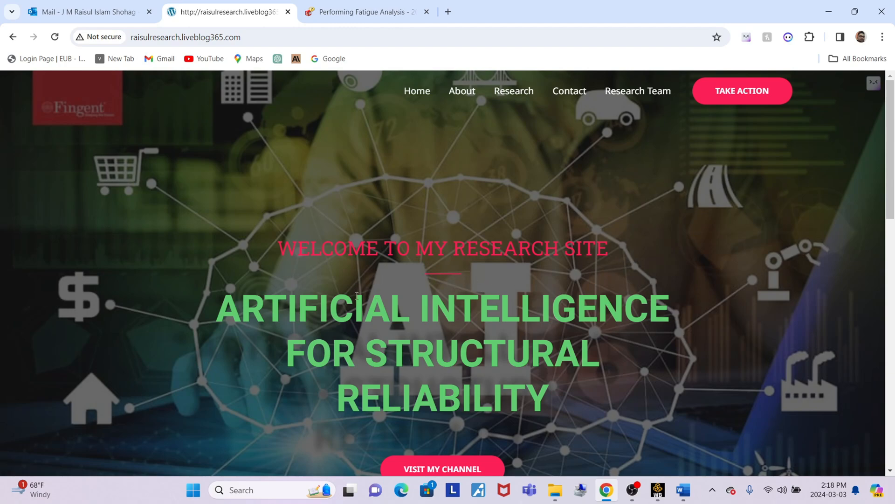
pyautogui.scroll(-4, 356, 296)
pyautogui.scroll(2, 359, 300)
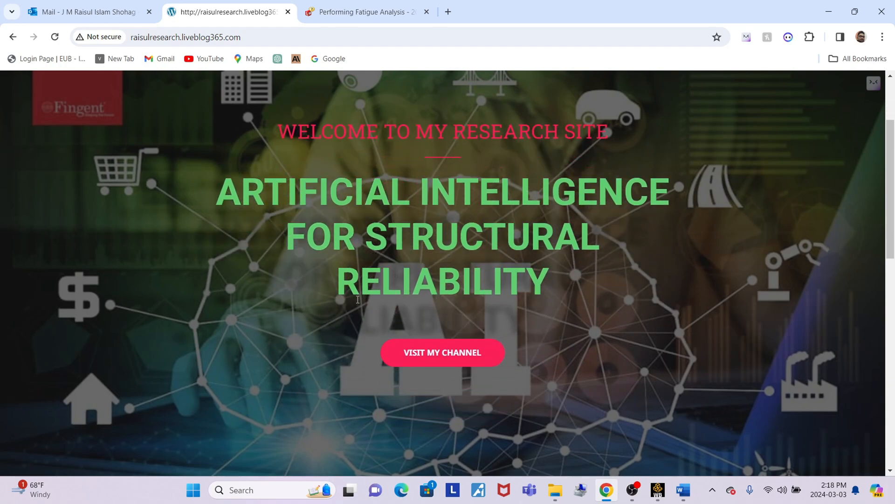
pyautogui.scroll(-10, 357, 299)
pyautogui.scroll(12, 357, 299)
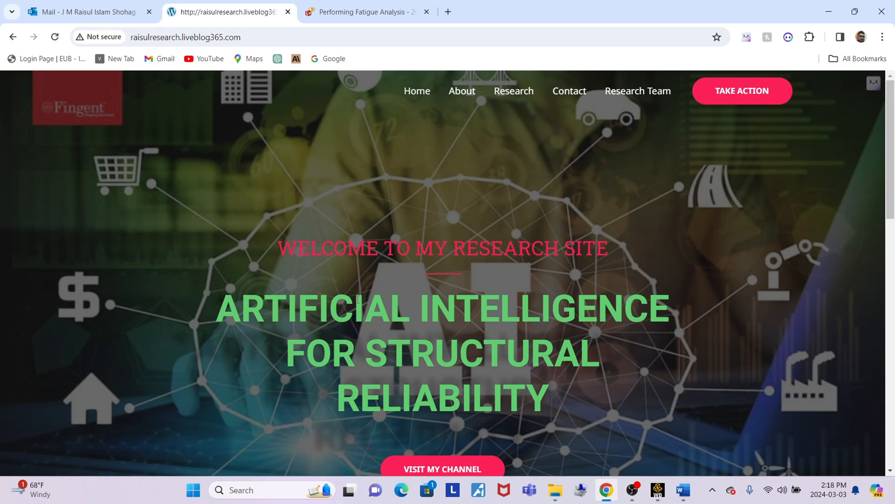
# Switch to Ansys Workbench, add an Engineering Data component system to the project schematic and open it for editing.
pyautogui.click(658, 490)
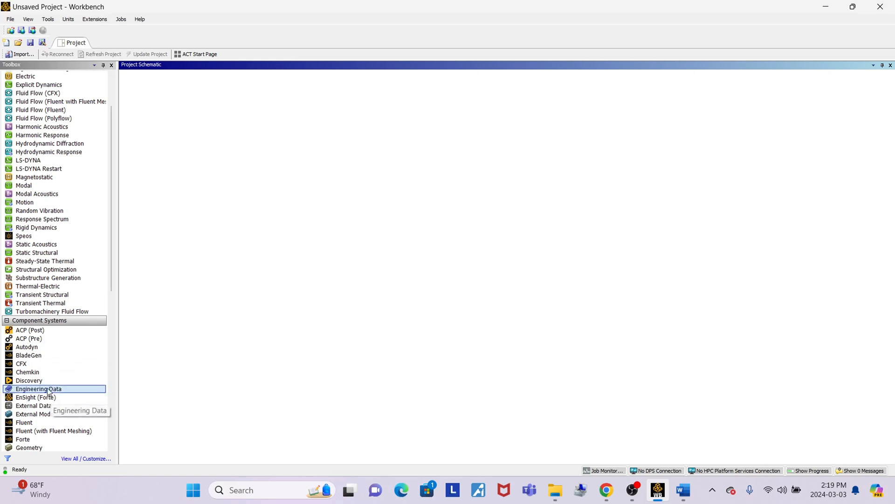
pyautogui.moveTo(51, 394); pyautogui.dragTo(196, 125)
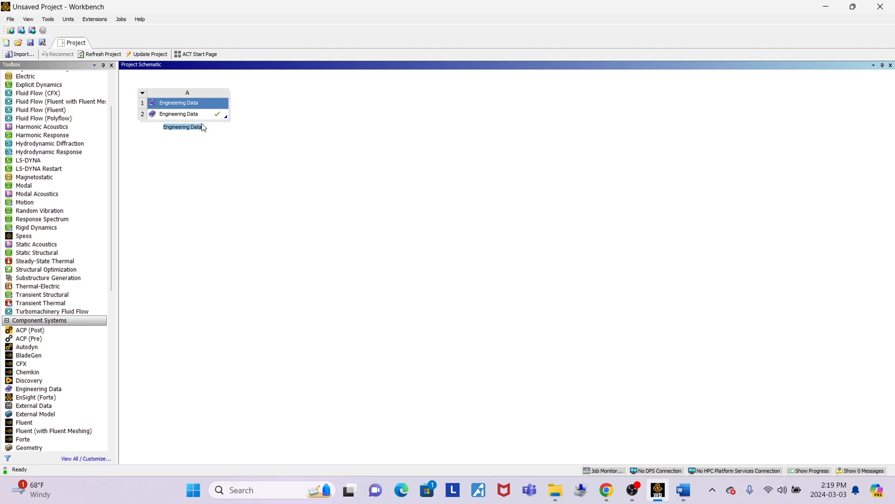
pyautogui.doubleClick(186, 114)
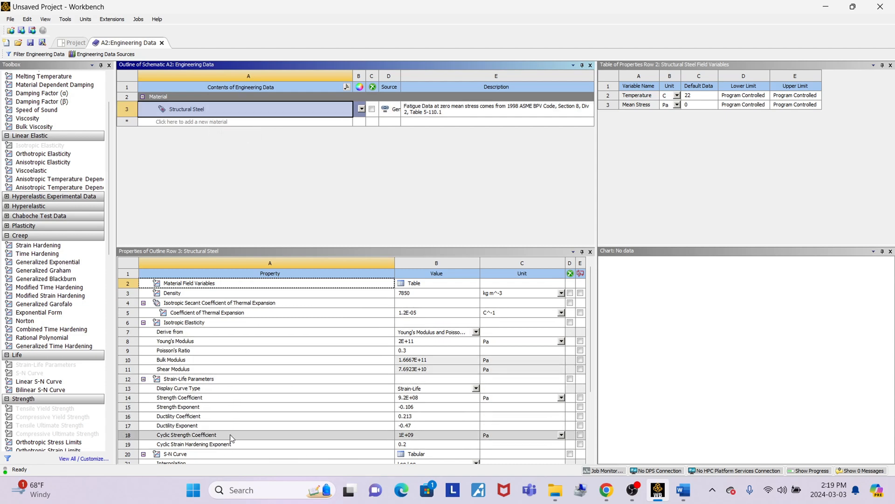
# Examine the available material property categories and the properties defined for Structural Steel.
pyautogui.scroll(2, 41, 140)
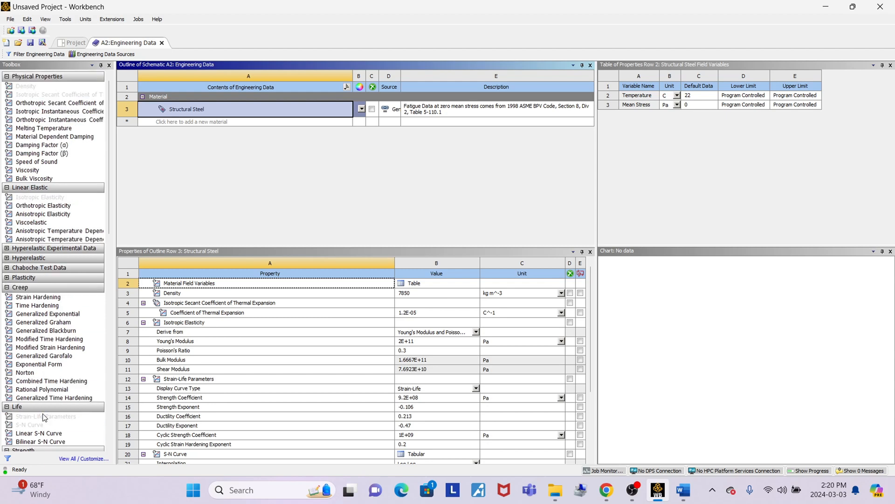
pyautogui.scroll(-2, 55, 347)
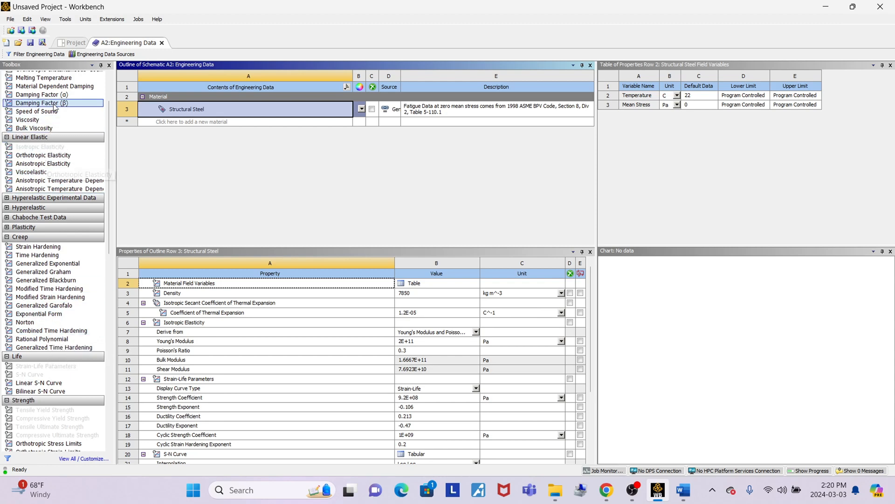
pyautogui.scroll(2, 46, 112)
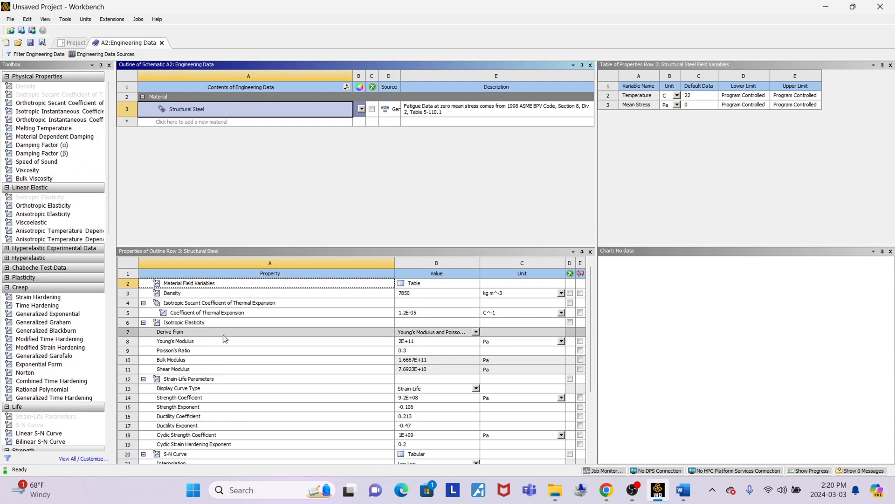
pyautogui.scroll(-3, 223, 334)
pyautogui.scroll(2, 280, 364)
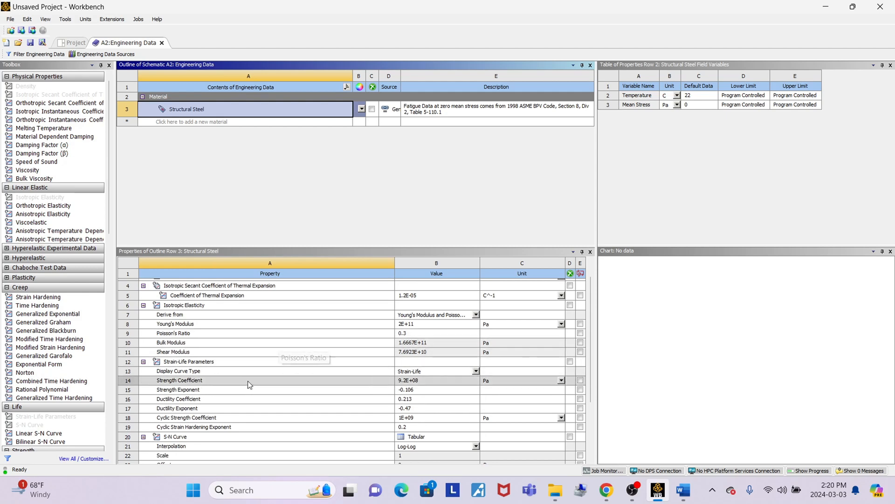
pyautogui.scroll(1, 313, 376)
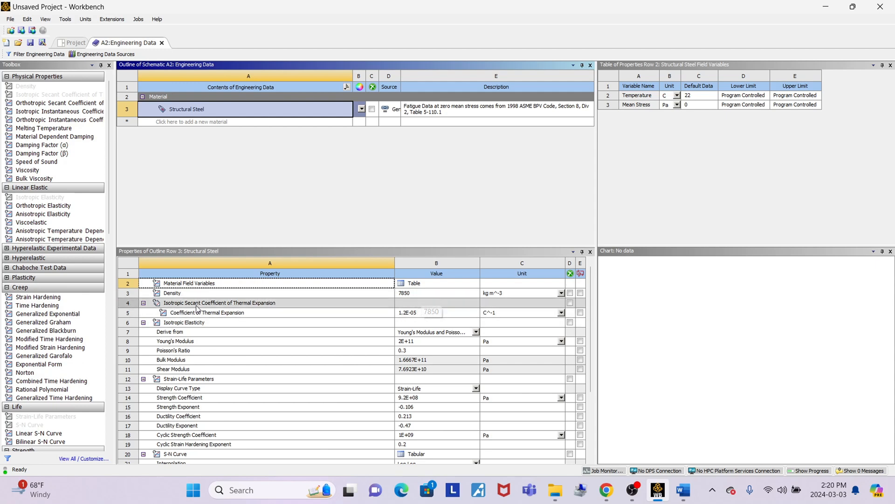
# Set the density of Structural Steel to 7900 kg m^-3.
pyautogui.click(416, 292)
pyautogui.click(416, 292)
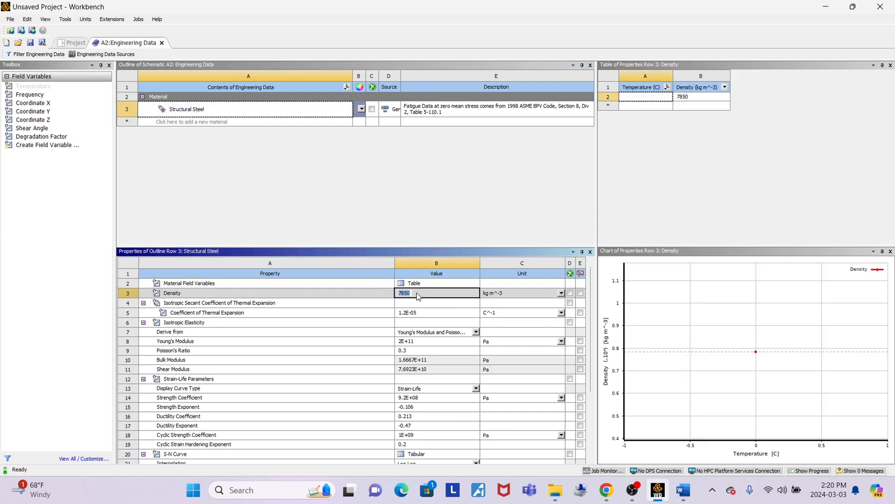
pyautogui.write('7900')
pyautogui.click(475, 209)
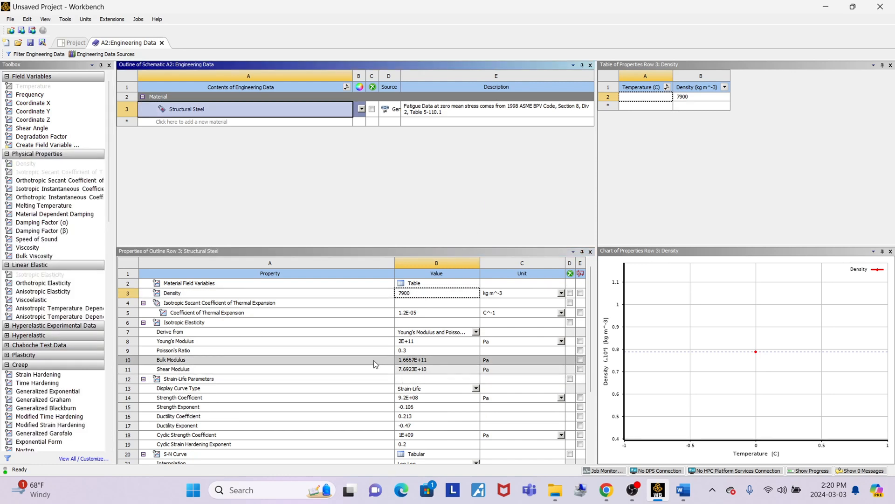
# Set the density of Structural Steel back to 7850 kg m^-3.
pyautogui.click(410, 293)
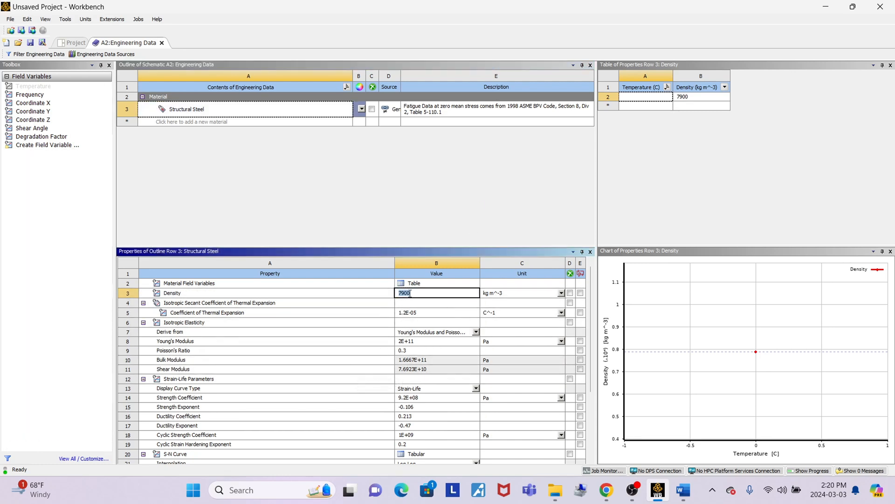
pyautogui.press('BackSpace')
pyautogui.write('785')
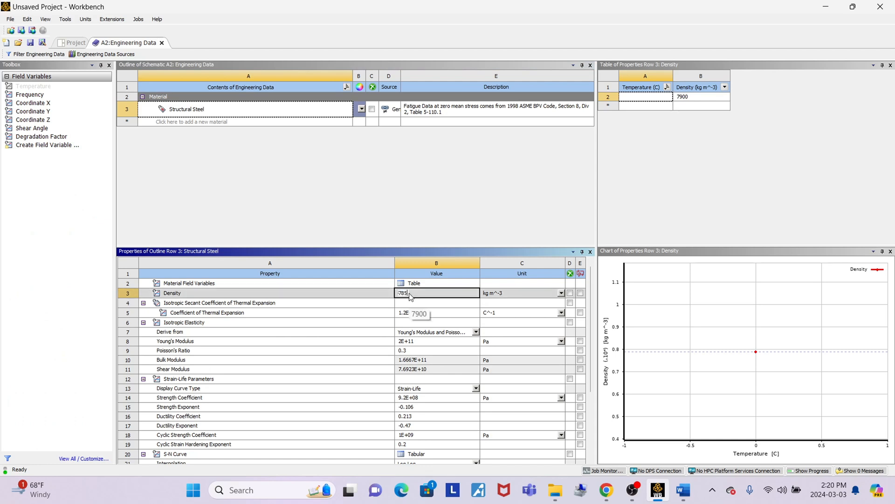
pyautogui.write('0')
pyautogui.click(485, 184)
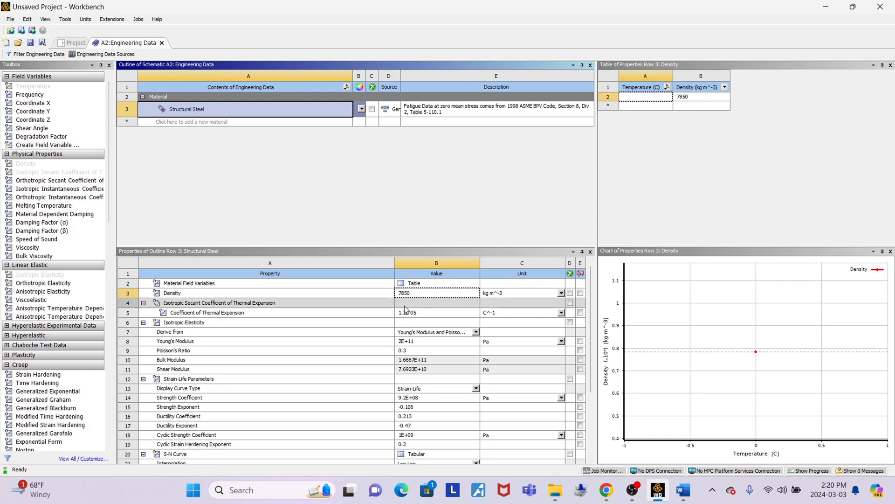
# Review the Structural Steel properties and display the table and chart of its Strain-Life Parameters.
pyautogui.scroll(-4, 422, 366)
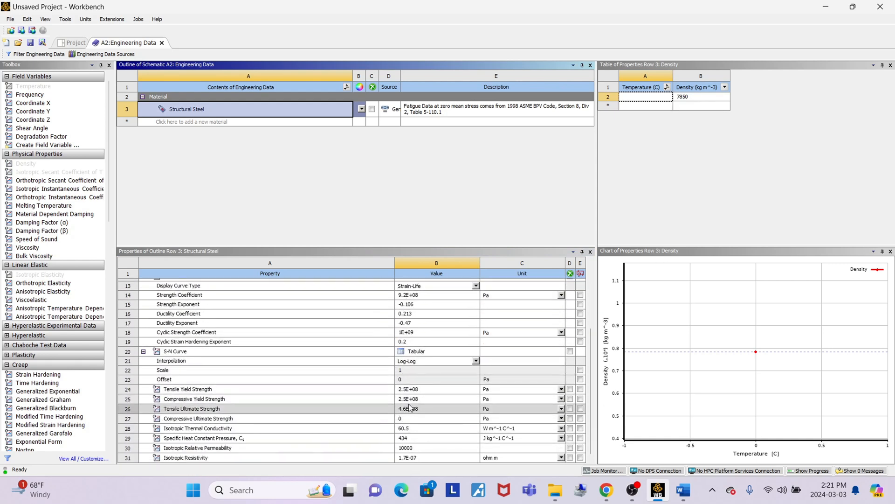
pyautogui.scroll(3, 195, 368)
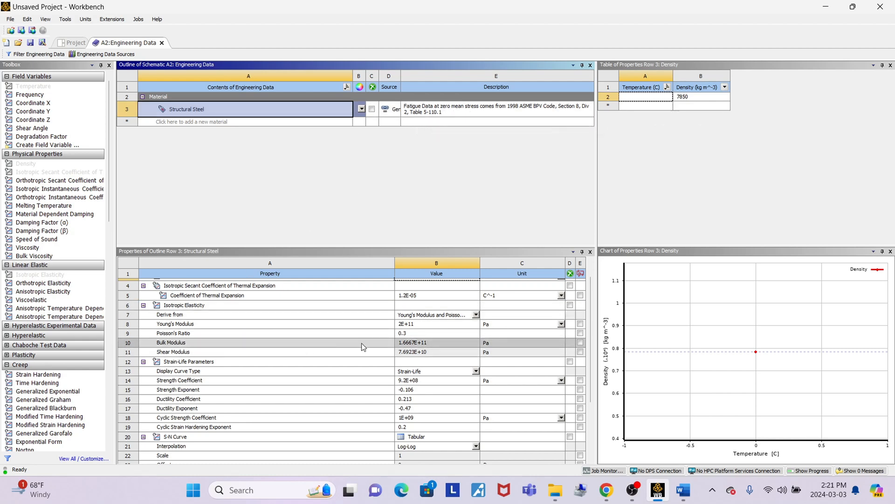
pyautogui.scroll(1, 205, 318)
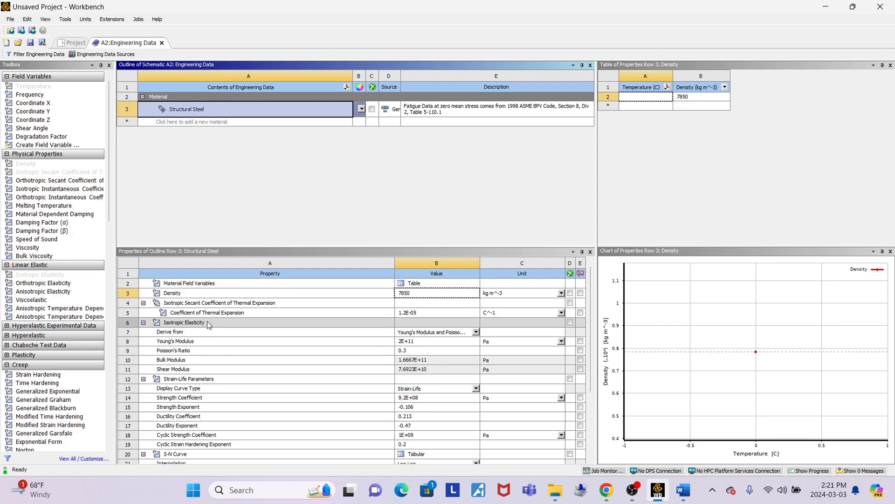
pyautogui.scroll(-2, 207, 320)
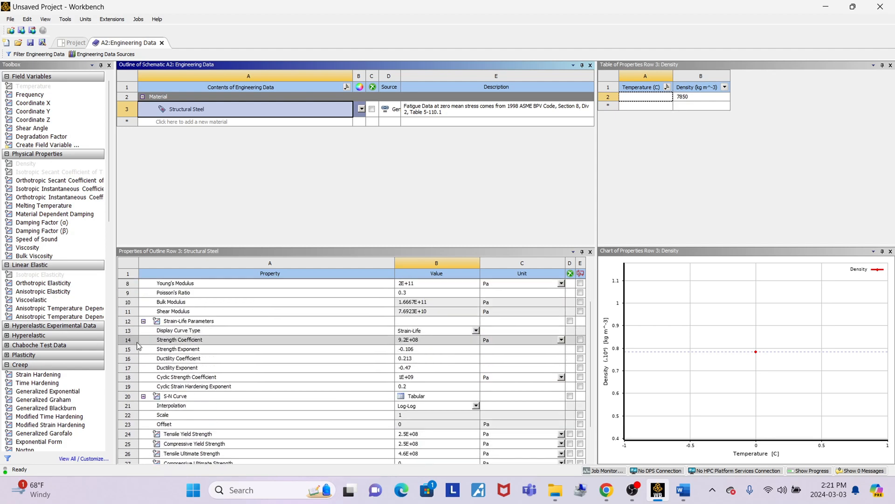
pyautogui.click(182, 325)
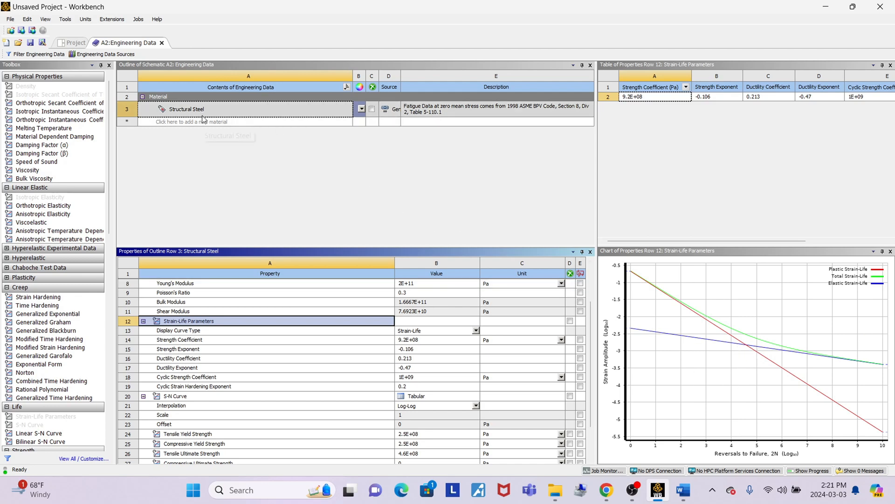
pyautogui.scroll(-1, 168, 360)
pyautogui.scroll(1, 168, 359)
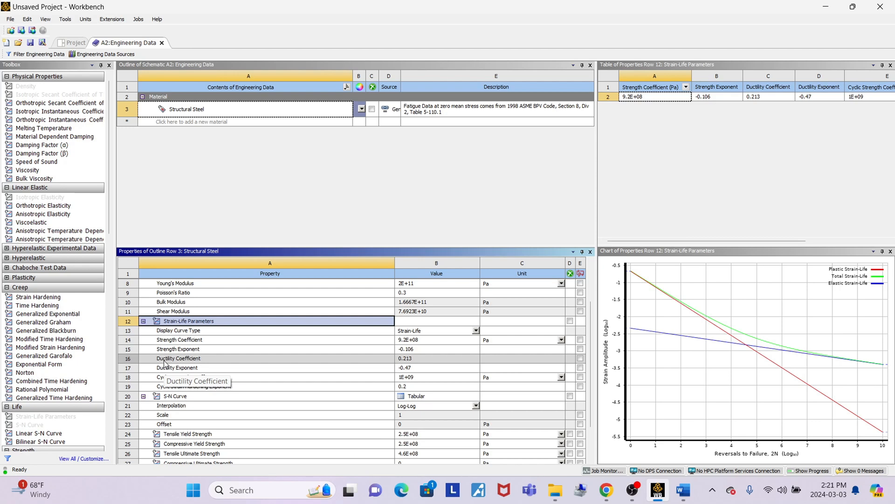
# Display the S-N Curve data of Structural Steel and set the alternating stress unit to MPa.
pyautogui.click(173, 400)
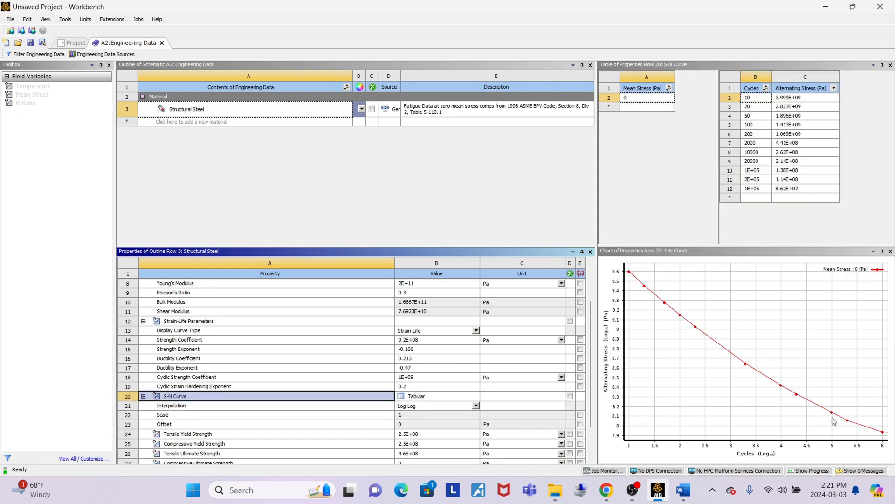
pyautogui.click(834, 88)
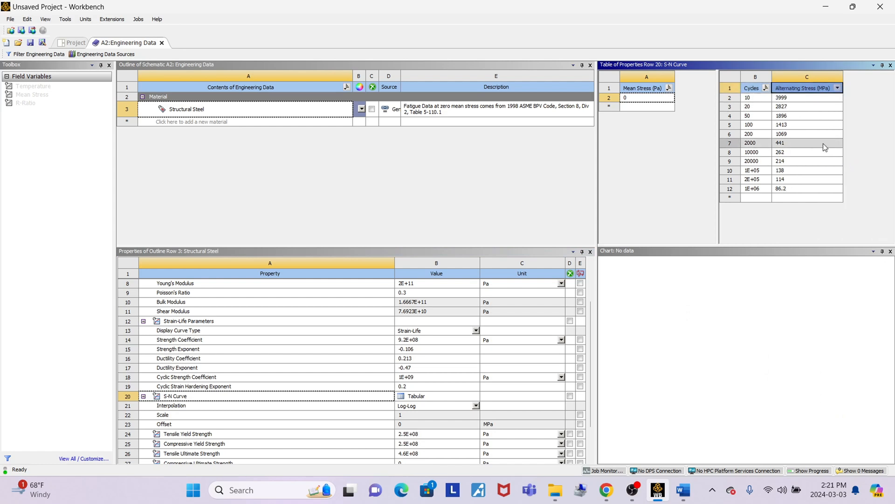
pyautogui.doubleClick(175, 399)
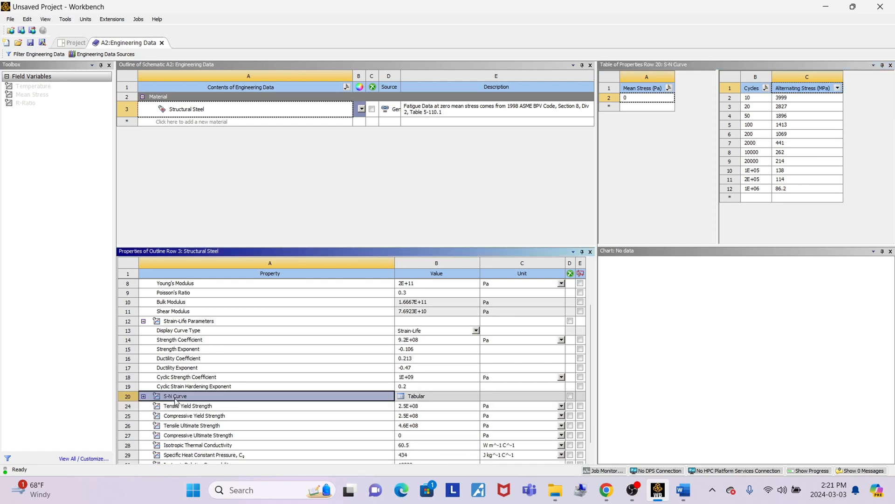
pyautogui.click(144, 397)
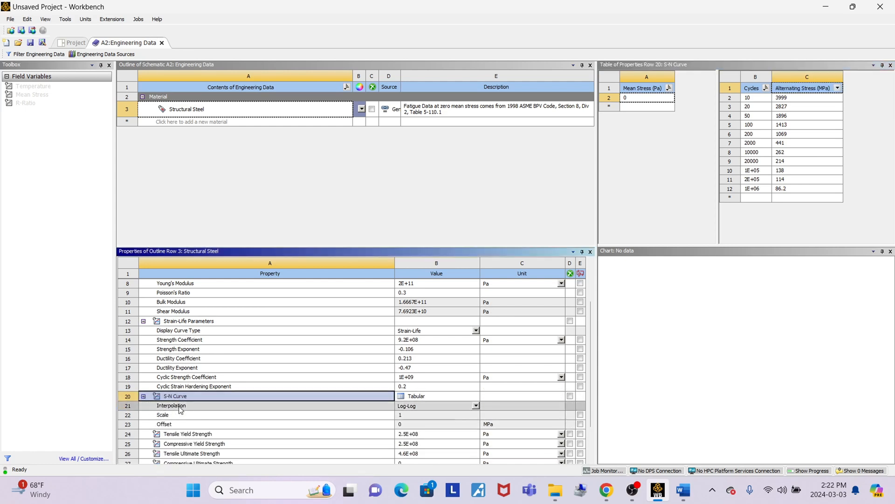
# Plot the tabular S-N Curve of Structural Steel and set its interpolation to Semi-Log.
pyautogui.click(432, 394)
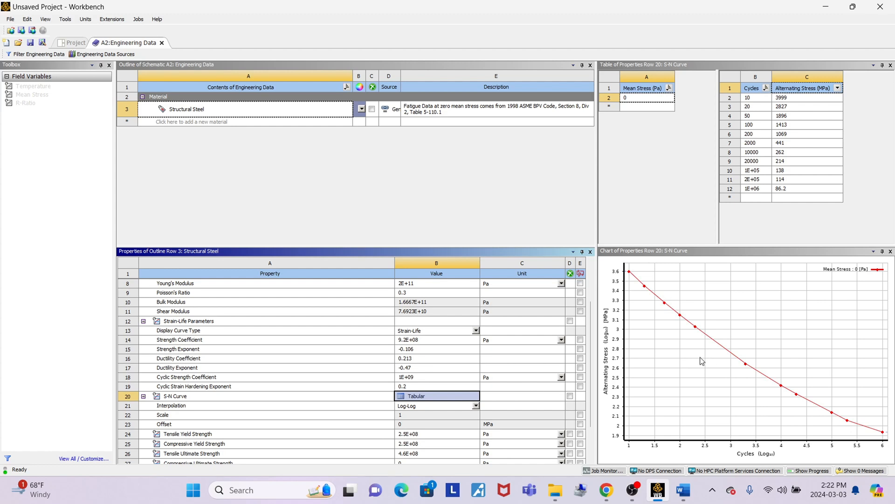
pyautogui.click(476, 406)
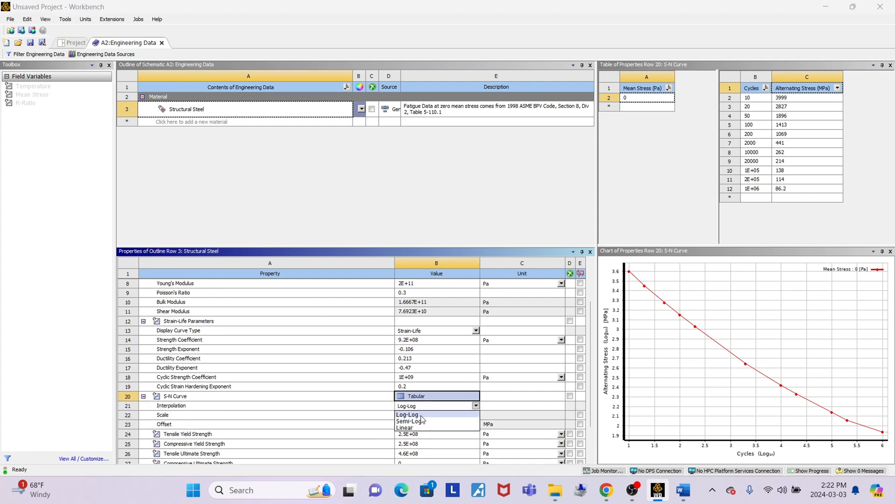
pyautogui.click(421, 421)
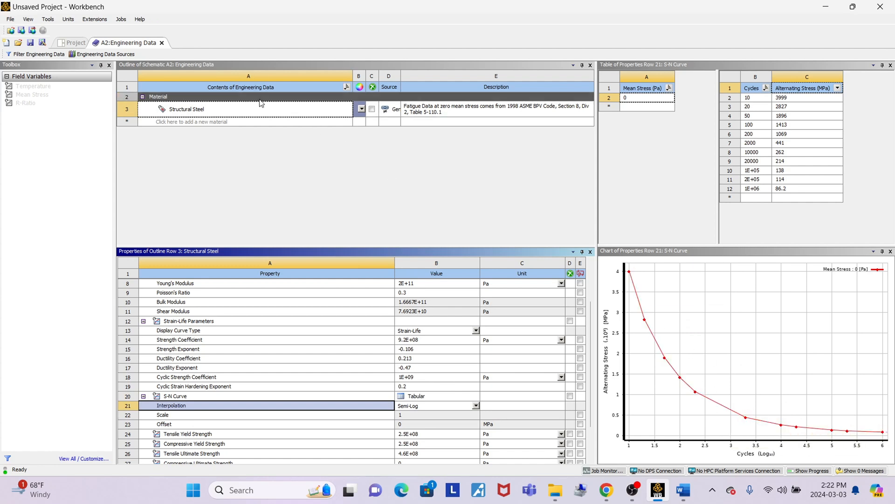
# Review the remaining Structural Steel properties, then turn on engineering data filtering and browse the Engineering Data Sources.
pyautogui.scroll(2, 311, 368)
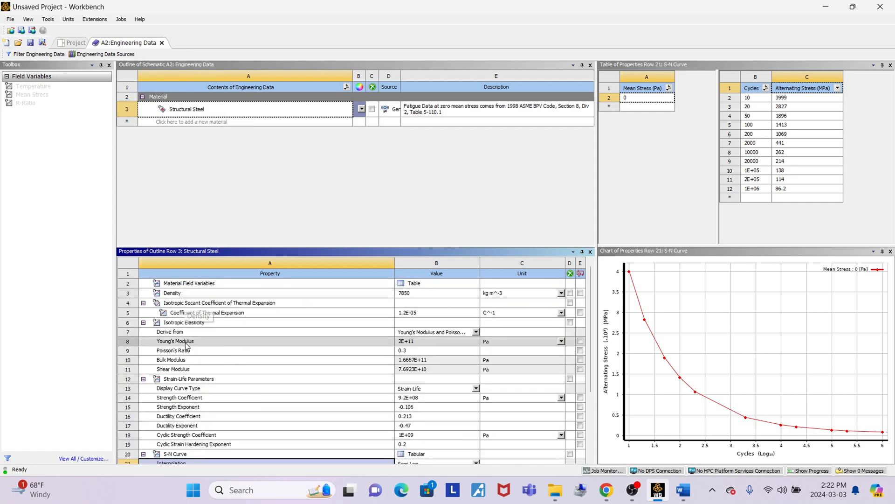
pyautogui.scroll(-3, 182, 380)
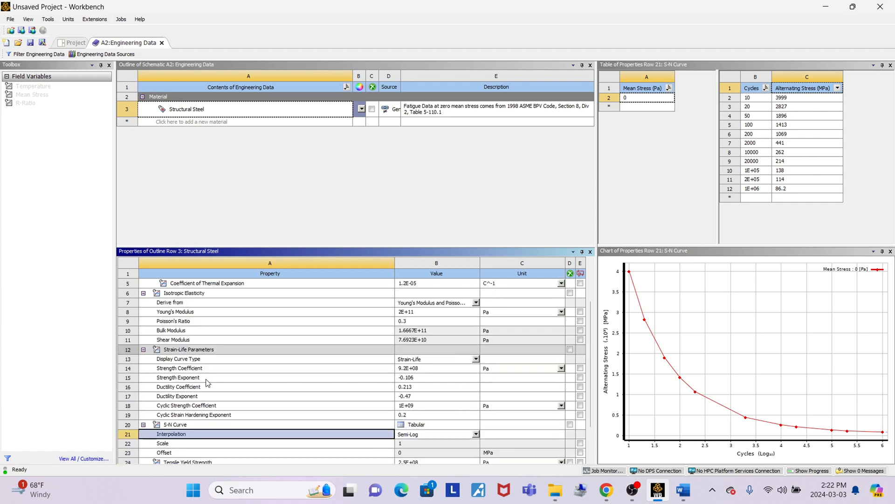
pyautogui.scroll(-1, 183, 385)
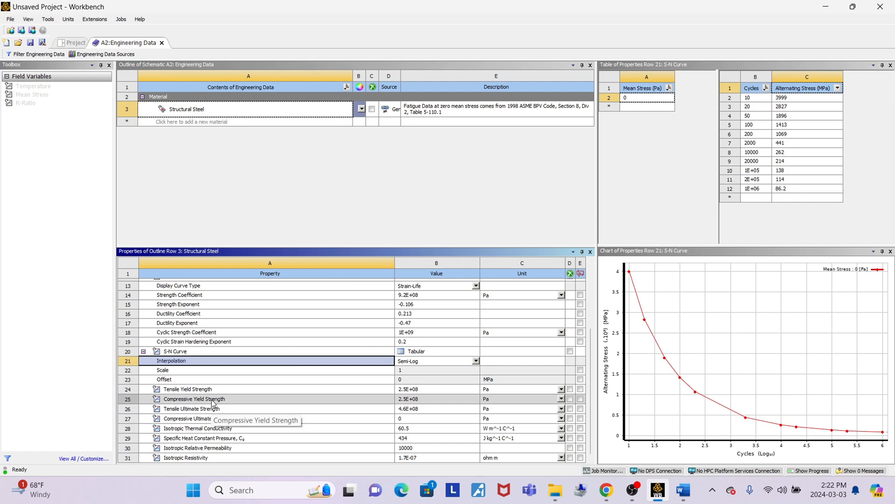
pyautogui.scroll(3, 250, 345)
pyautogui.scroll(1, 272, 283)
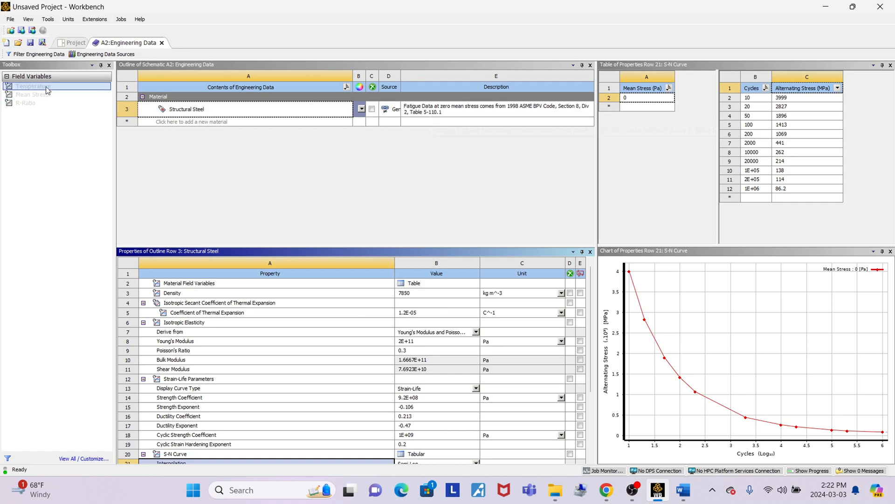
pyautogui.click(46, 56)
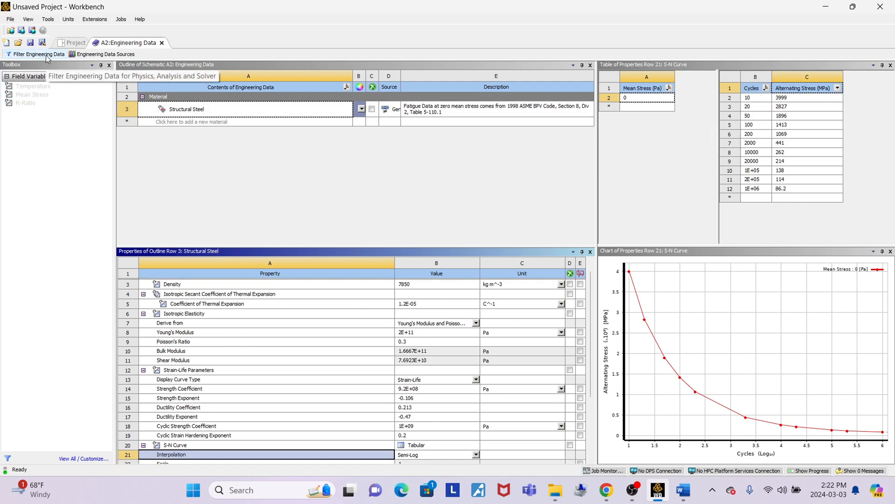
pyautogui.click(103, 54)
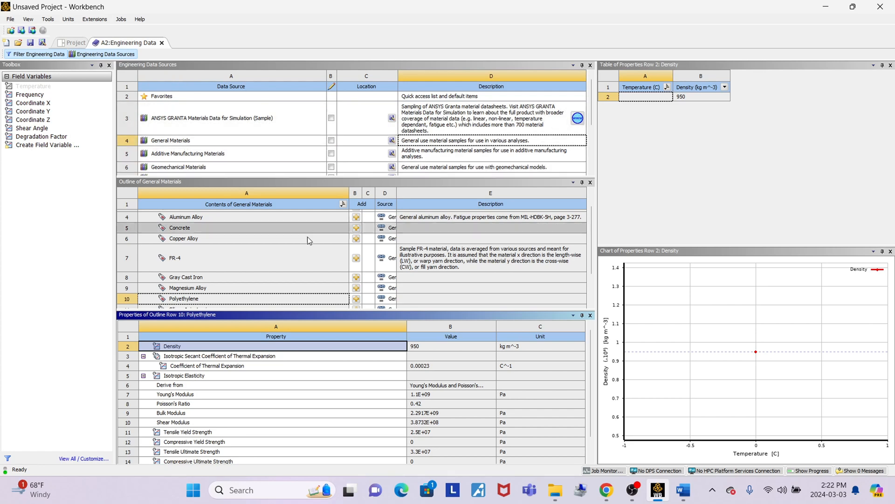
pyautogui.scroll(-3, 368, 140)
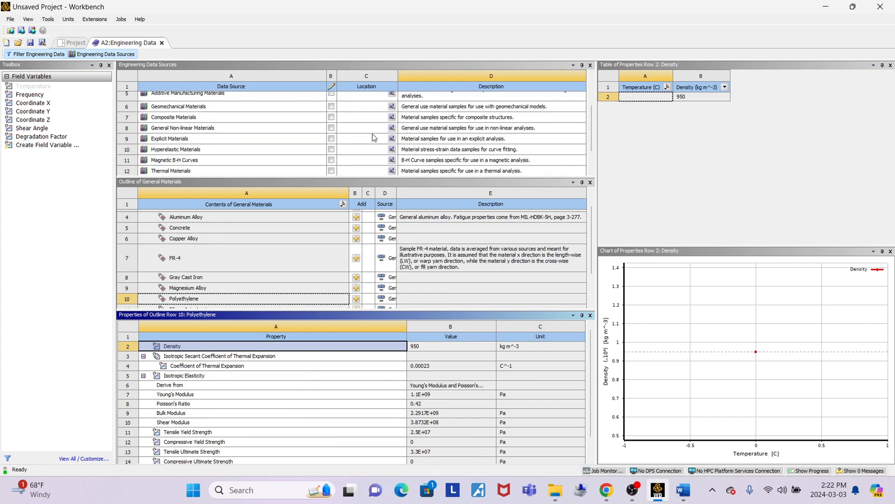
# Browse the Engineering Data Sources and examine the materials contained in the General Materials library.
pyautogui.scroll(3, 375, 138)
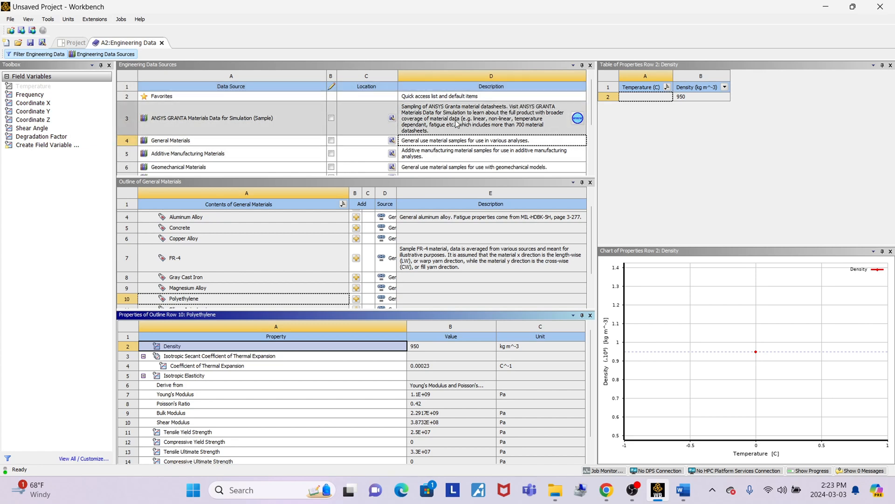
pyautogui.scroll(-3, 456, 124)
pyautogui.scroll(3, 445, 140)
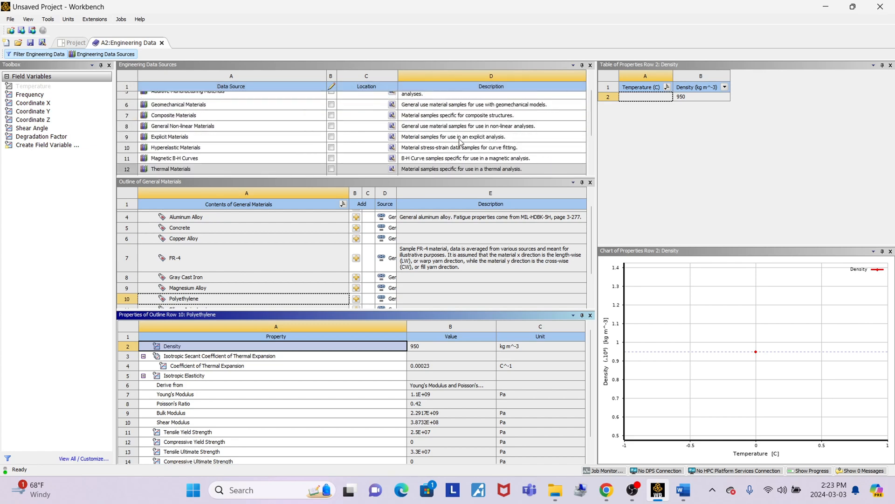
pyautogui.scroll(-2, 436, 153)
pyautogui.scroll(3, 436, 153)
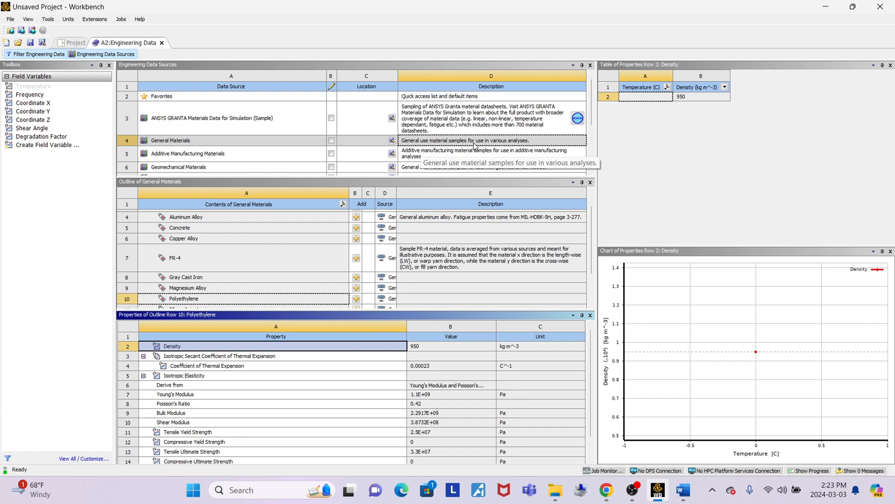
pyautogui.click(503, 141)
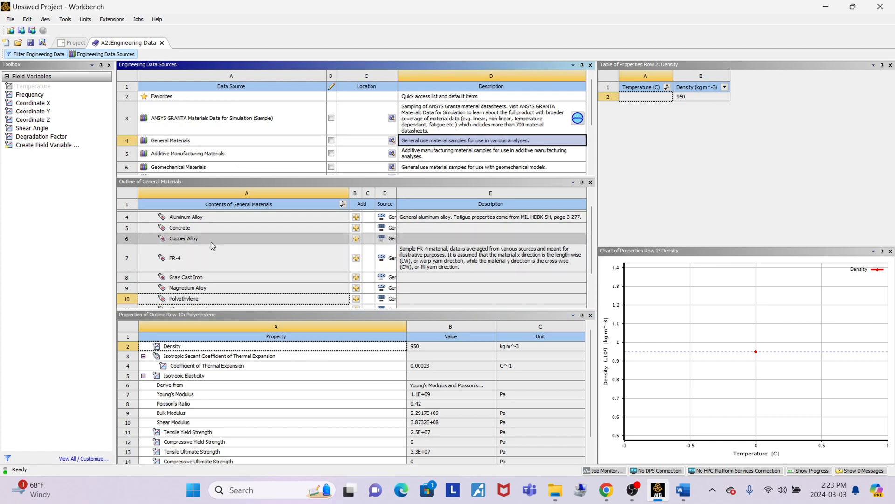
pyautogui.scroll(1, 212, 239)
pyautogui.scroll(-1, 212, 239)
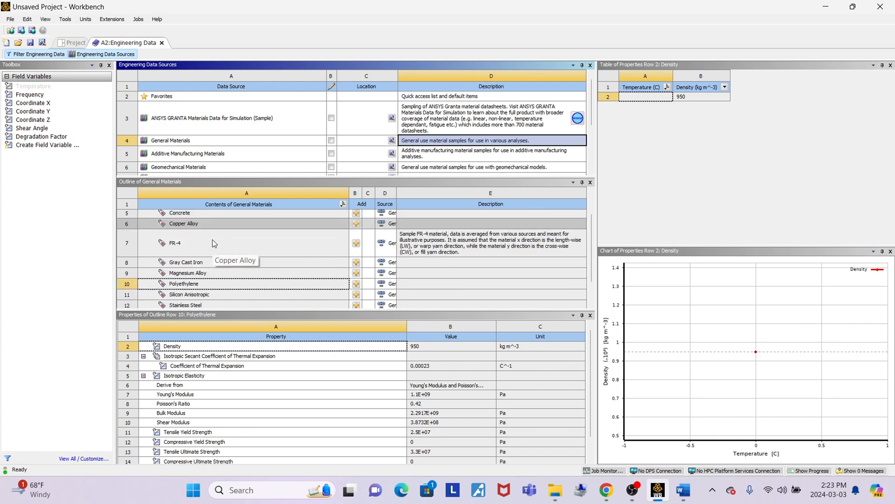
pyautogui.scroll(1, 229, 254)
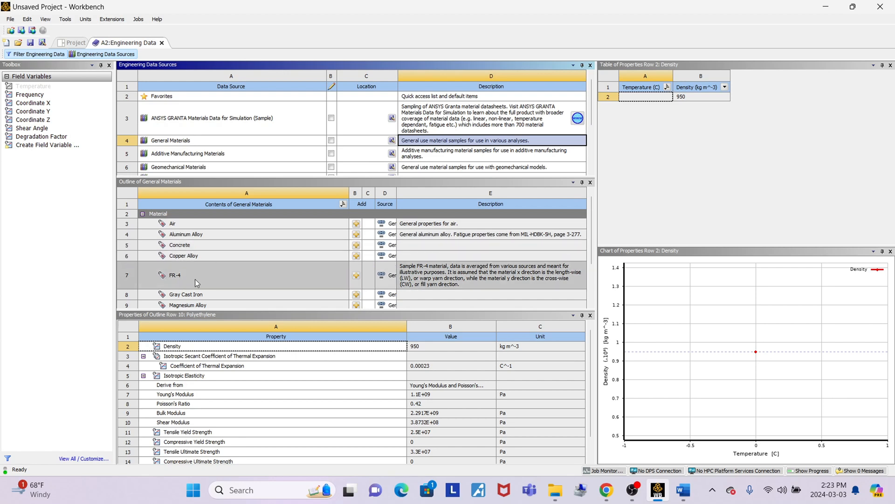
pyautogui.scroll(-1, 196, 280)
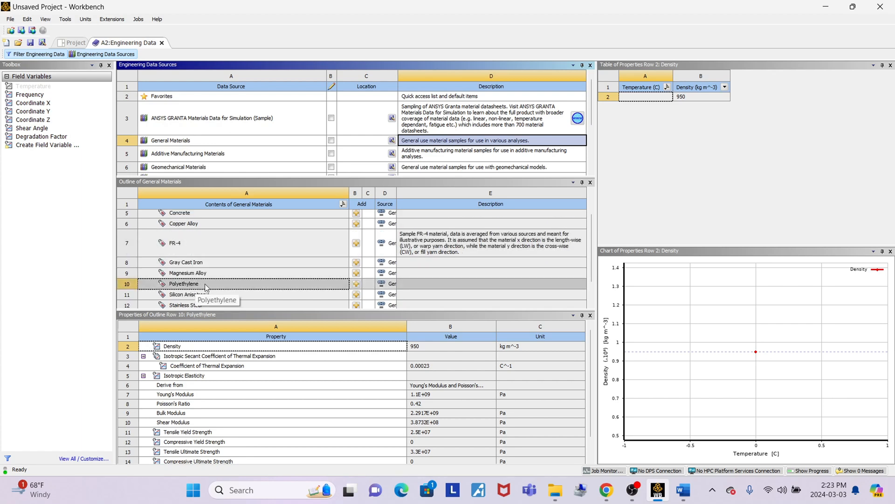
pyautogui.scroll(-1, 223, 302)
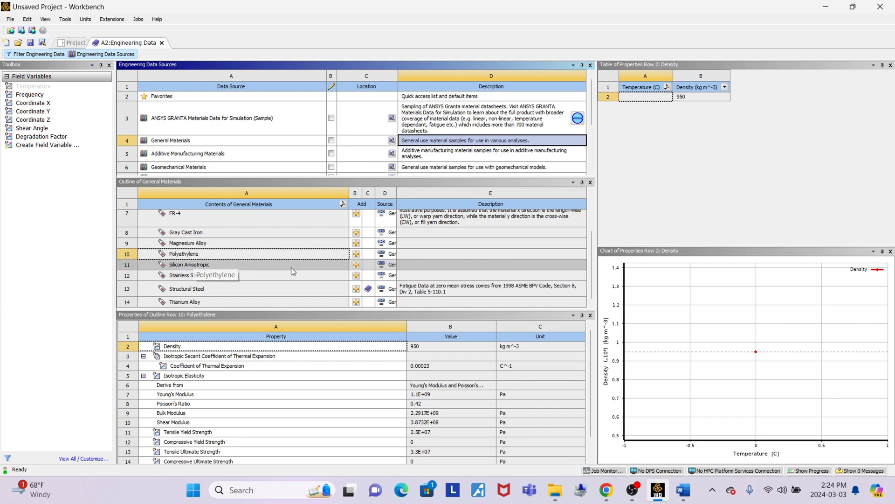
# Add Polyethylene from General Materials to the project's engineering data and return from the data sources to the project's material list.
pyautogui.click(391, 256)
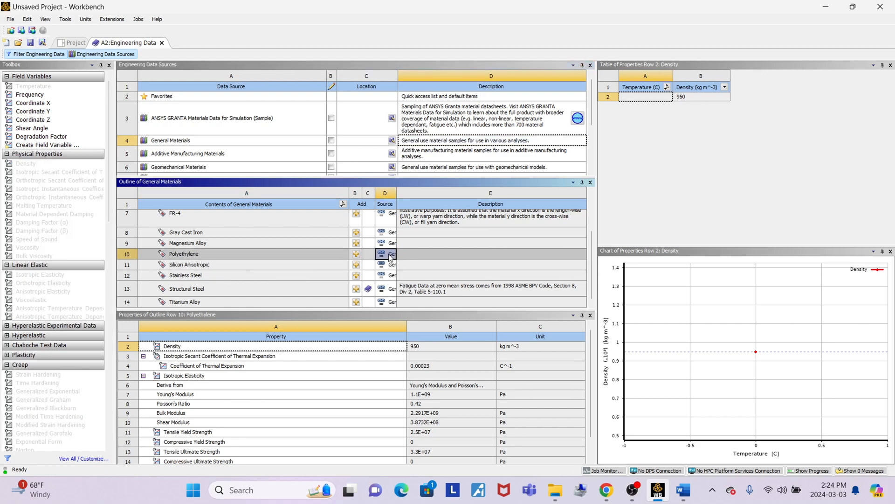
pyautogui.click(357, 255)
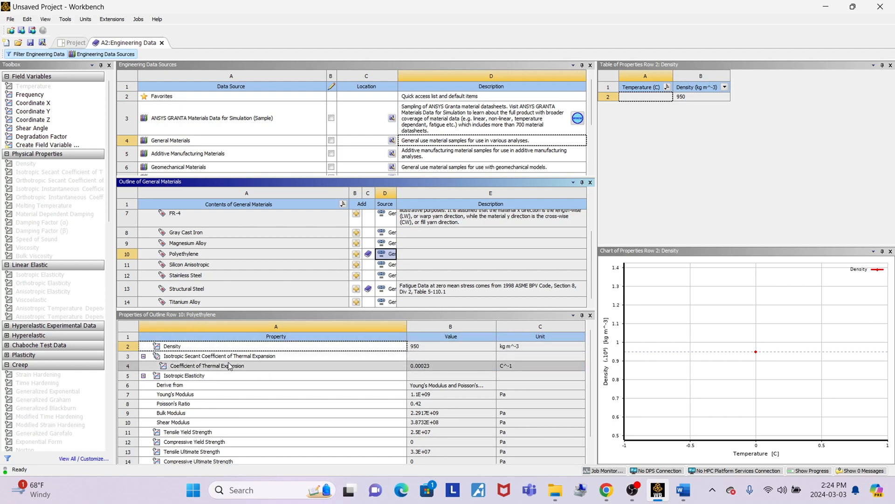
pyautogui.scroll(-1, 222, 383)
pyautogui.scroll(1, 238, 410)
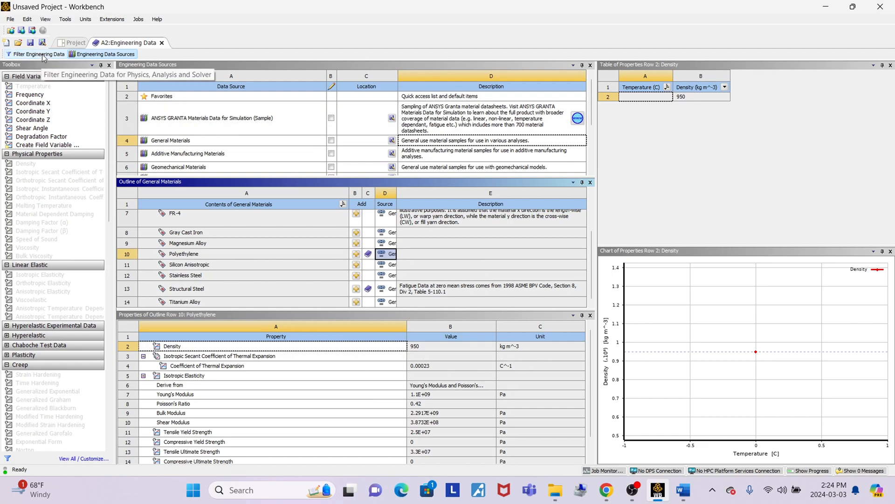
pyautogui.click(100, 54)
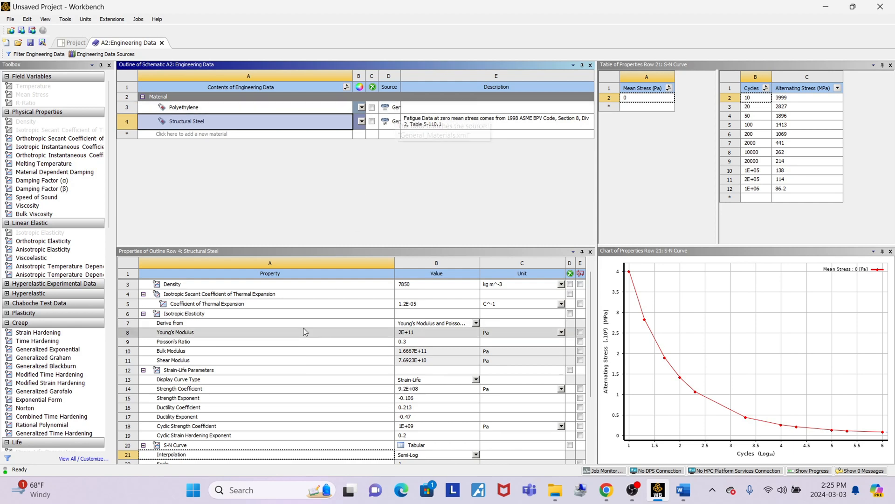
# Create a new material named Nylon in the project's engineering data.
pyautogui.scroll(-1, 376, 423)
pyautogui.scroll(2, 376, 423)
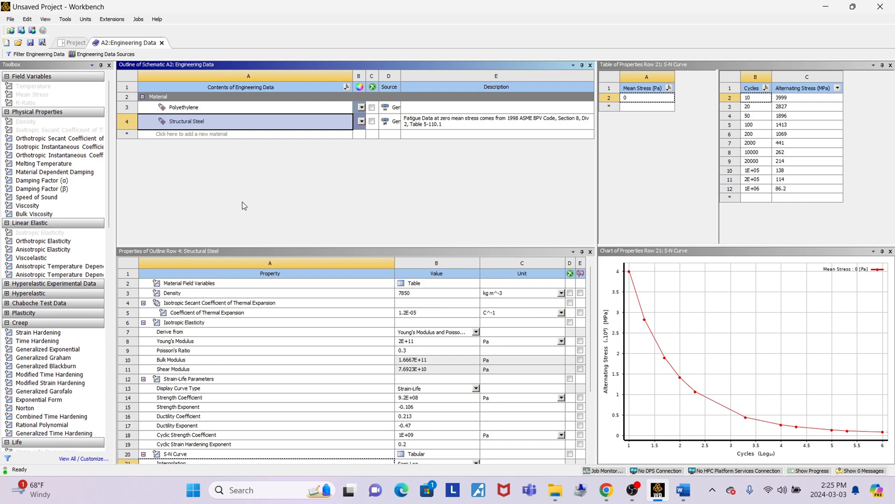
pyautogui.click(212, 134)
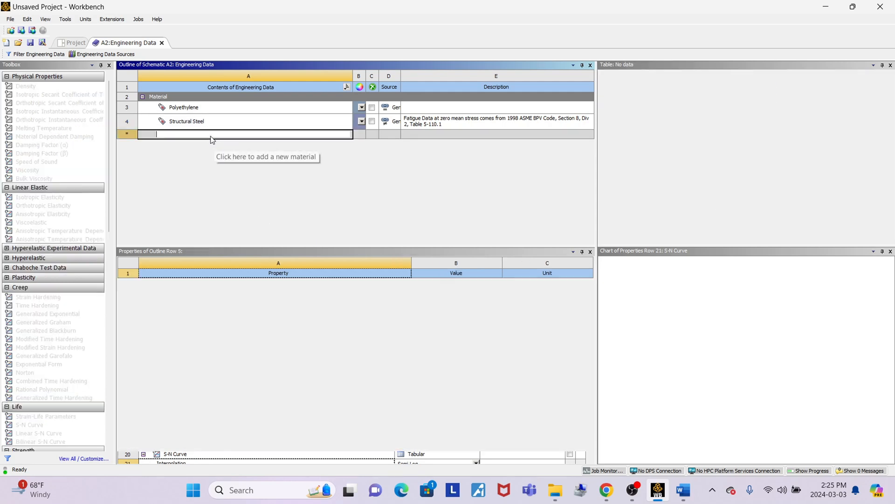
pyautogui.press('capslock')
pyautogui.write('N')
pyautogui.press('capslock')
pyautogui.write('ylon')
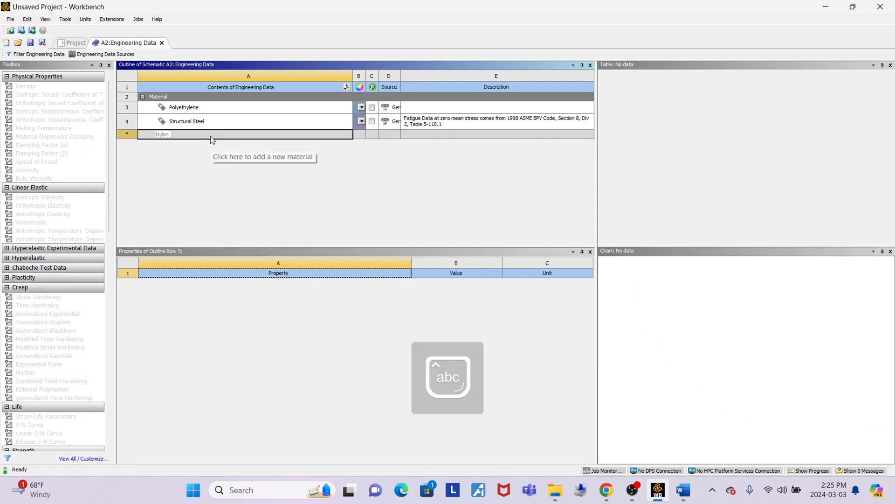
pyautogui.press('Return')
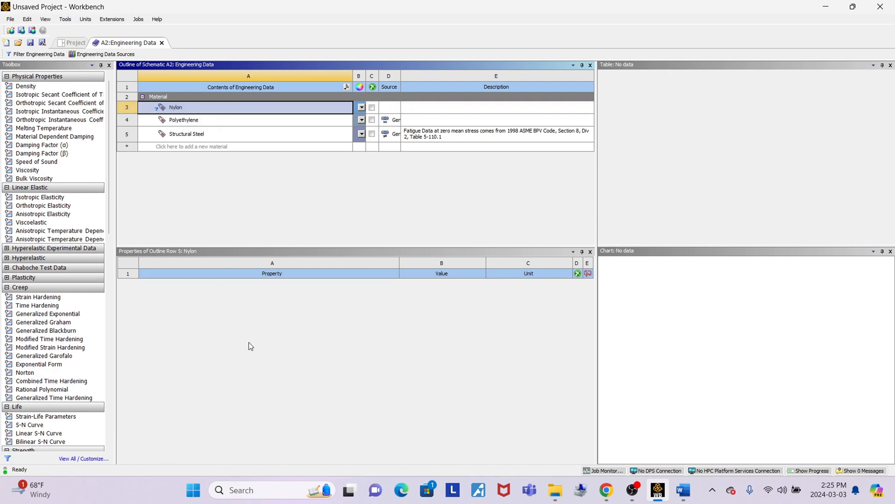
# Review the property lists of Polyethylene and Structural Steel for comparison, and return to the Nylon material.
pyautogui.click(217, 120)
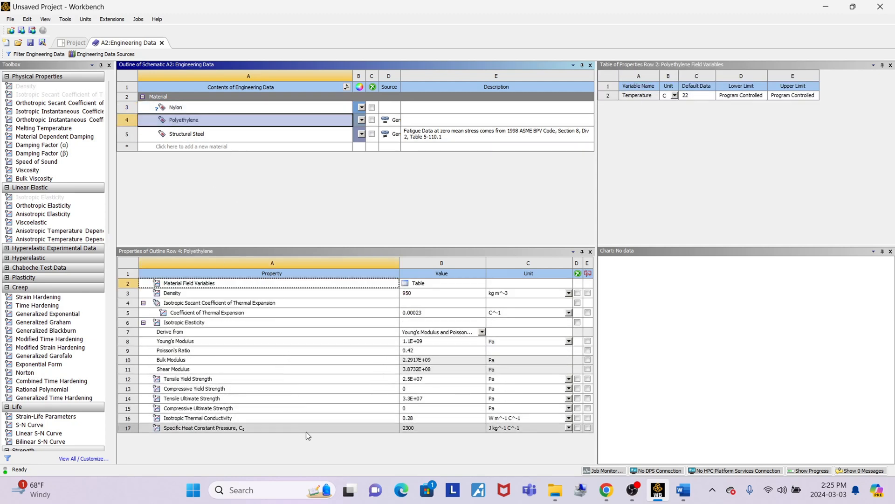
pyautogui.click(232, 133)
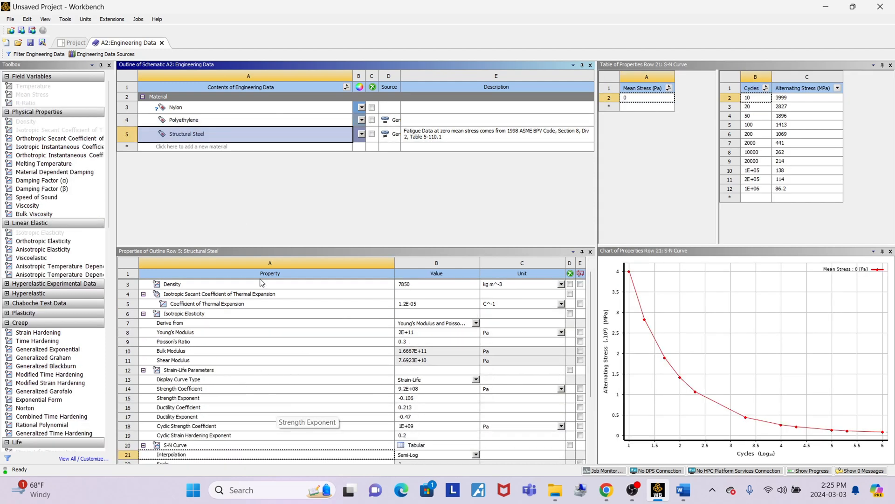
pyautogui.click(213, 110)
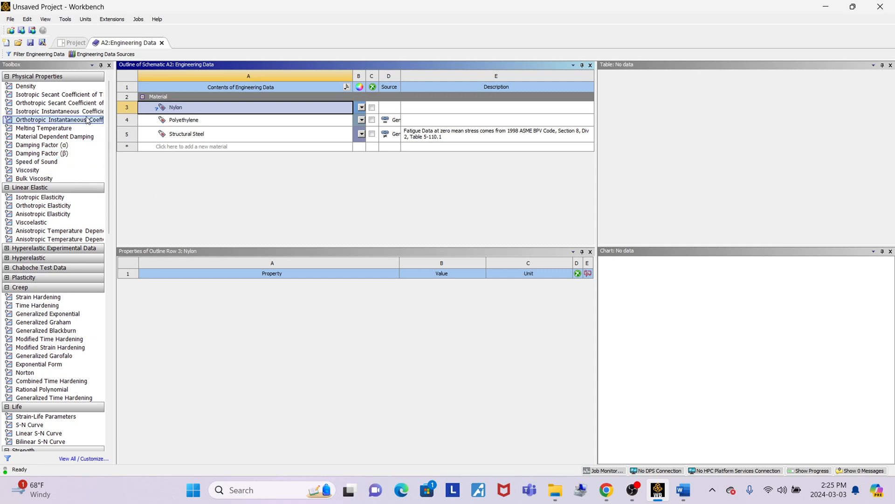
# Add the Density and Isotropic Elasticity properties to Nylon.
pyautogui.click(47, 88)
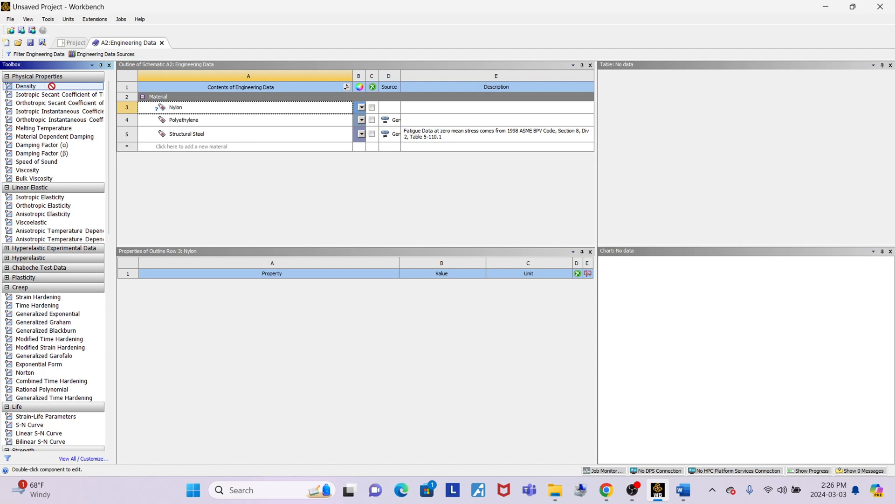
pyautogui.moveTo(52, 85); pyautogui.dragTo(182, 115)
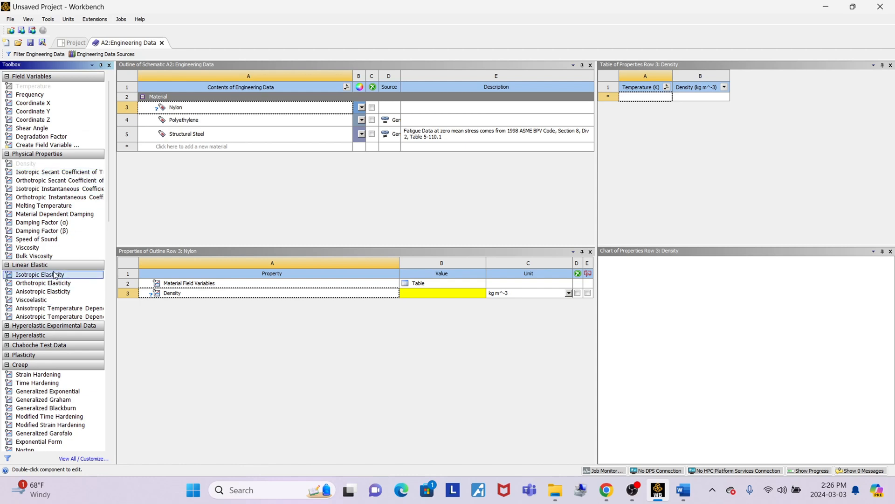
pyautogui.moveTo(38, 278); pyautogui.dragTo(197, 109)
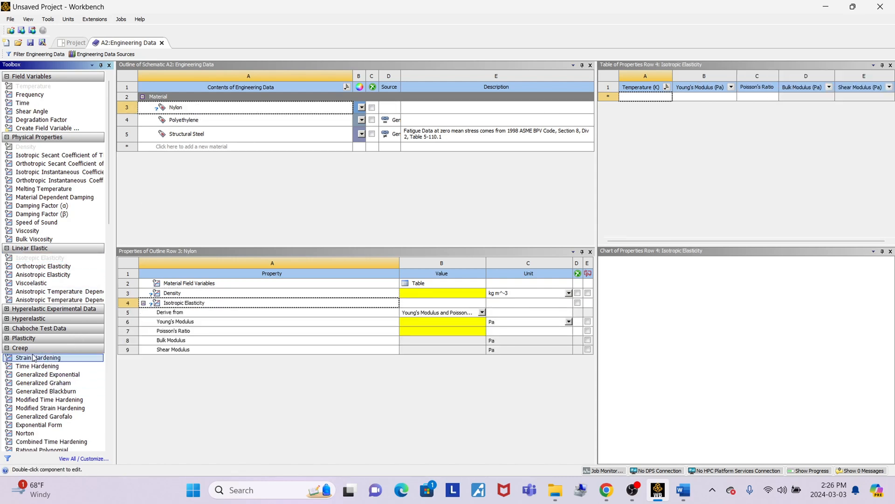
# Add the Strain-Life Parameters and S-N Curve properties to Nylon.
pyautogui.scroll(-5, 24, 327)
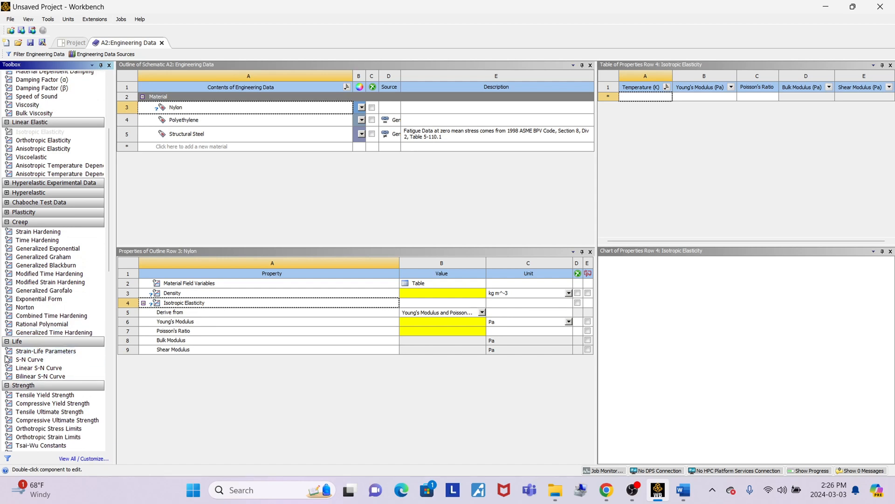
pyautogui.moveTo(37, 353); pyautogui.dragTo(219, 110)
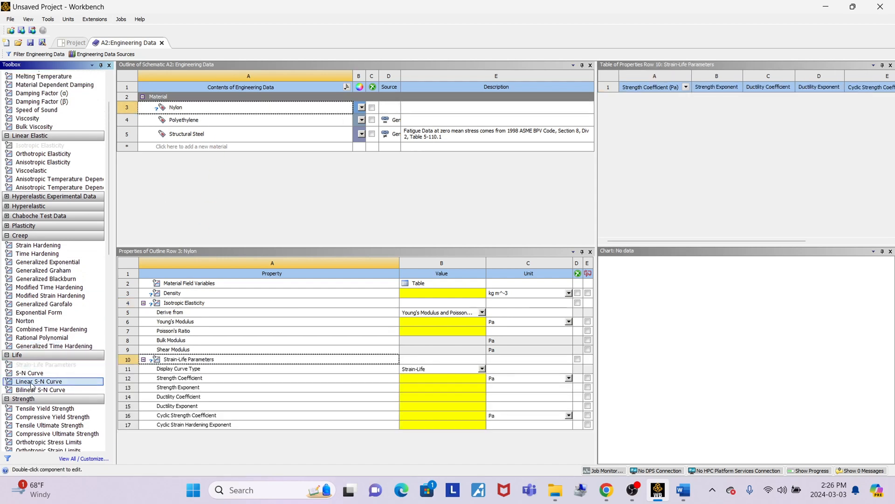
pyautogui.moveTo(30, 373); pyautogui.dragTo(181, 112)
# Add the Compressive Yield Strength and Tensile Ultimate Strength properties to Nylon.
pyautogui.scroll(-3, 59, 371)
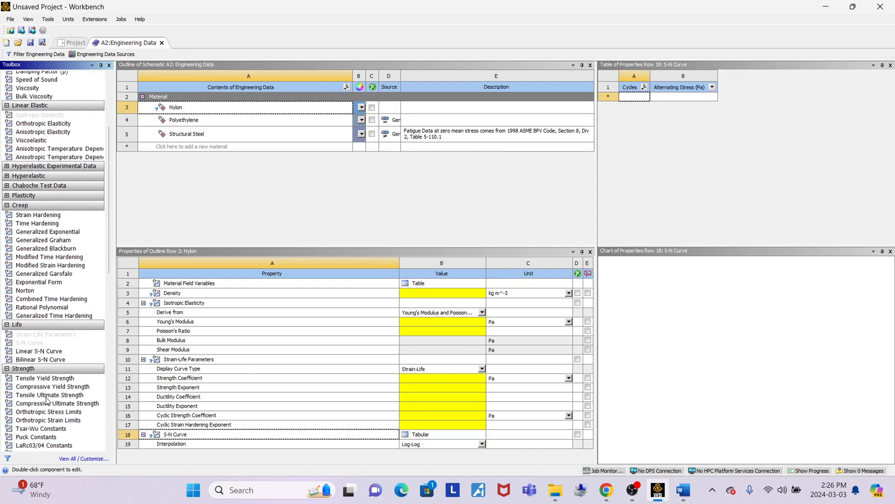
pyautogui.moveTo(47, 386); pyautogui.dragTo(201, 110)
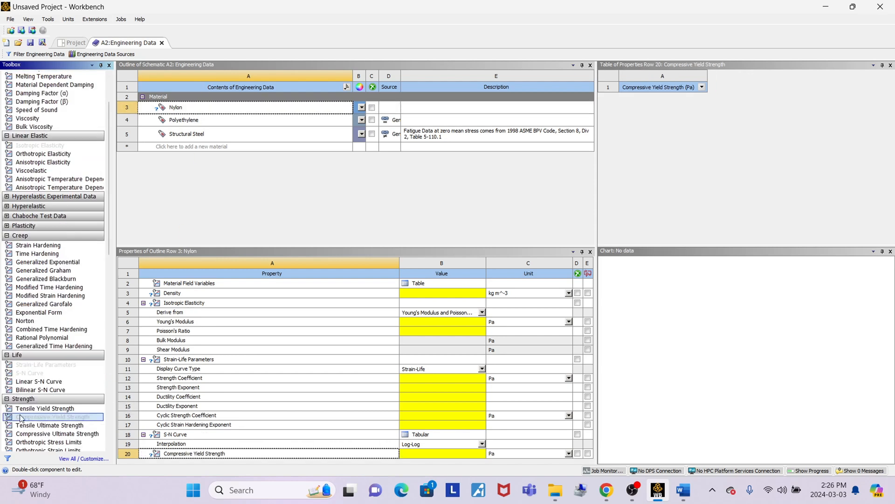
pyautogui.scroll(-3, 21, 418)
pyautogui.click(36, 351)
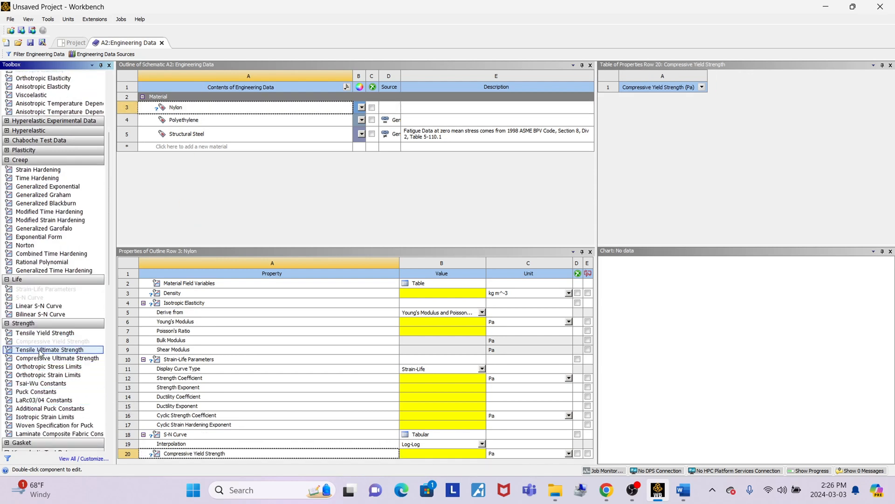
pyautogui.moveTo(40, 354); pyautogui.dragTo(214, 112)
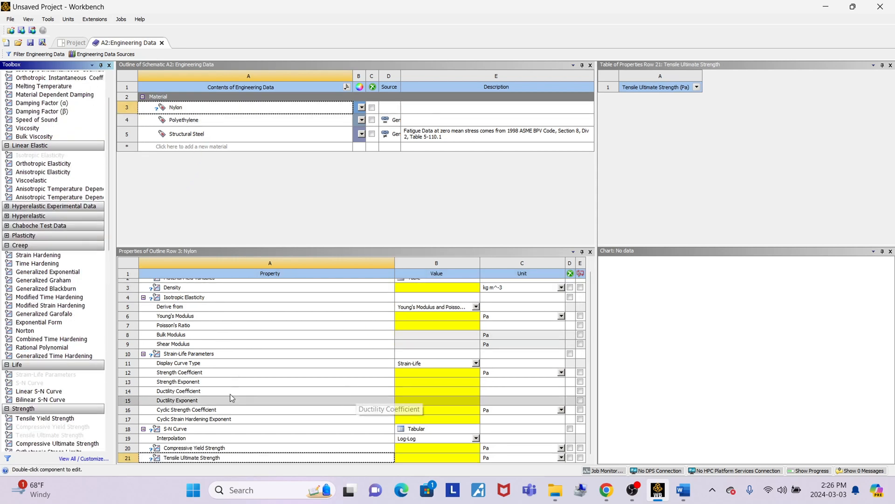
# Check Structural Steel's properties for reference and set Nylon's density to 1140 kg m^-3.
pyautogui.scroll(1, 292, 368)
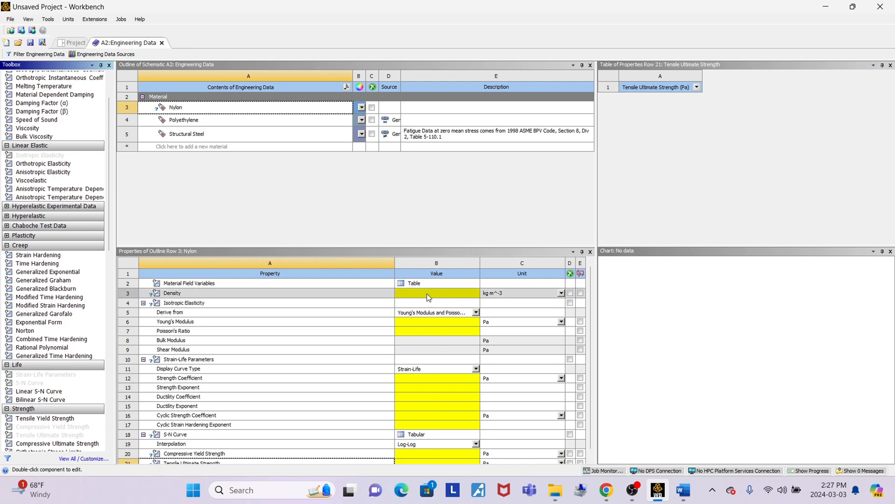
pyautogui.click(210, 133)
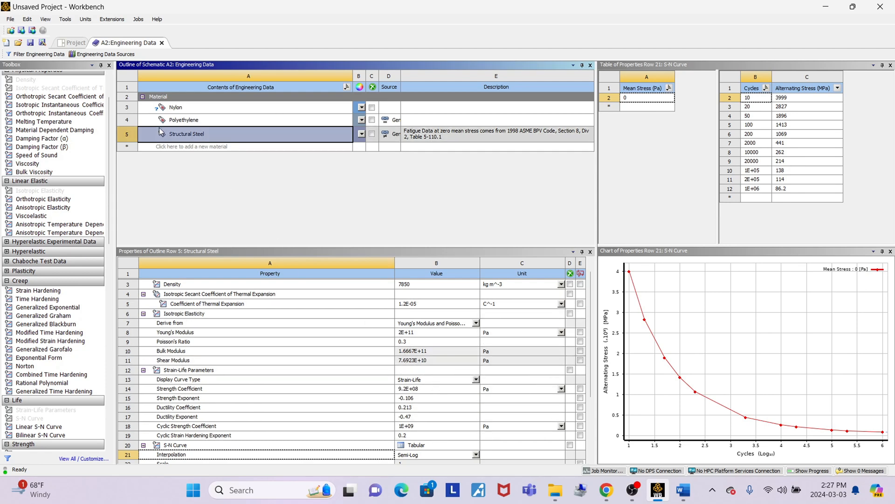
pyautogui.click(187, 106)
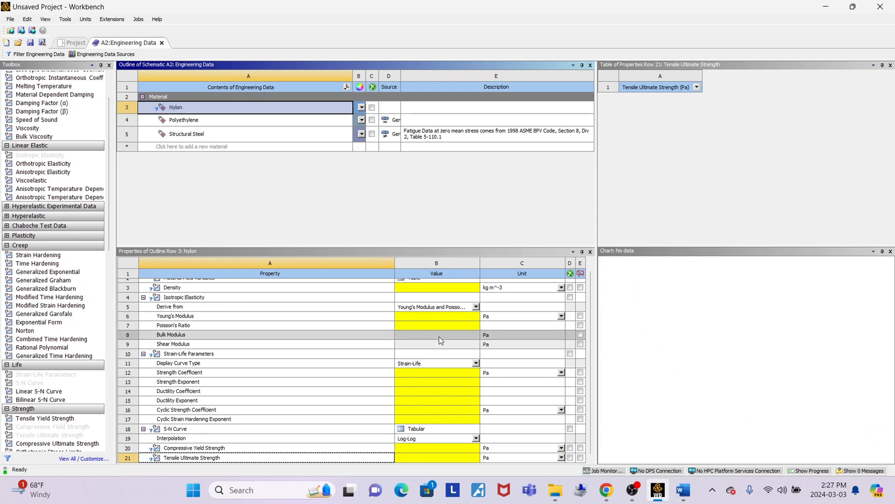
pyautogui.scroll(1, 449, 358)
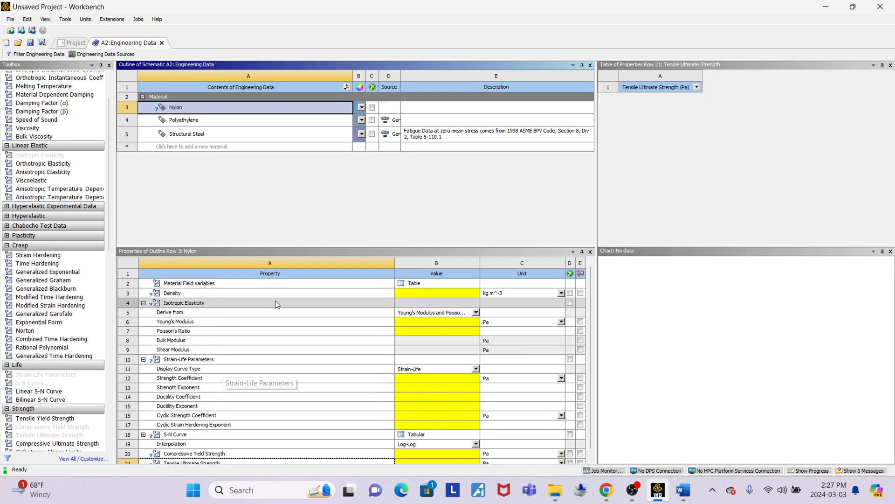
pyautogui.click(426, 294)
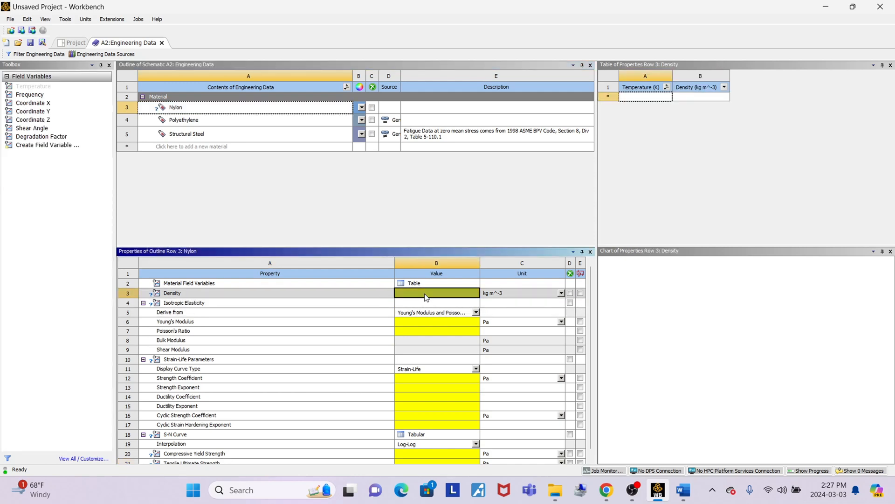
pyautogui.write('11')
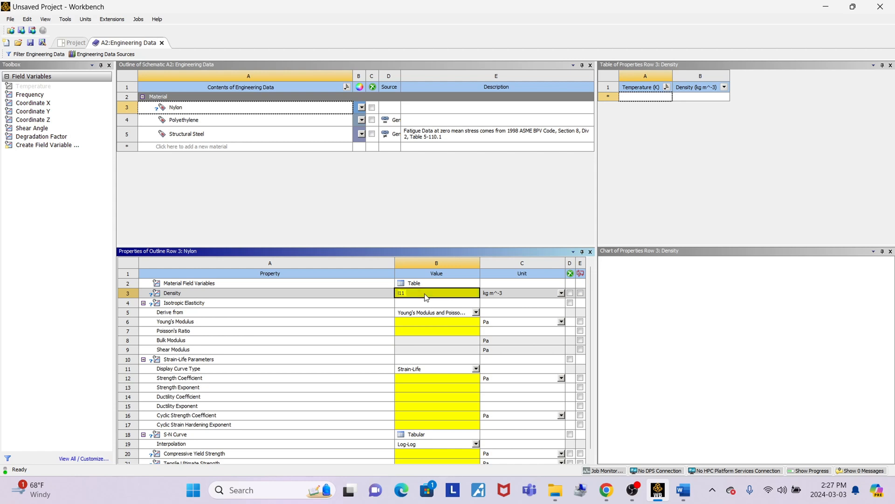
pyautogui.write('40')
pyautogui.click(505, 217)
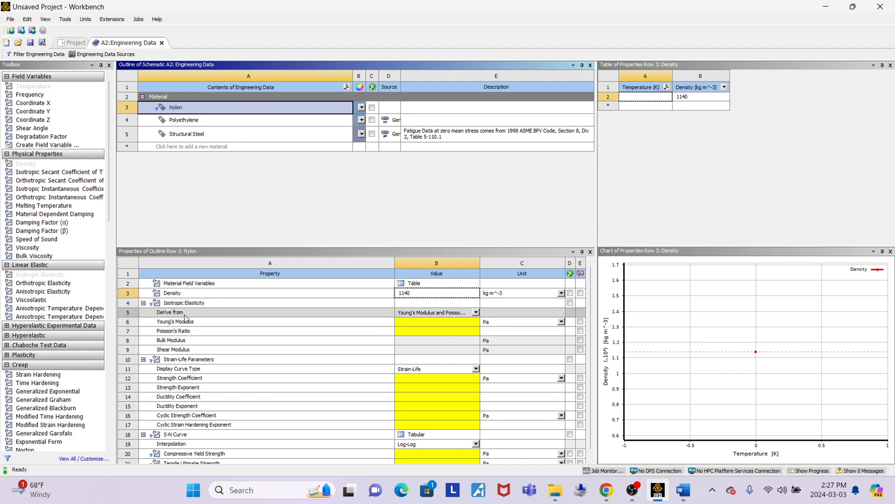
# Set Nylon's Young's modulus to 493 with MPa as its unit.
pyautogui.click(432, 324)
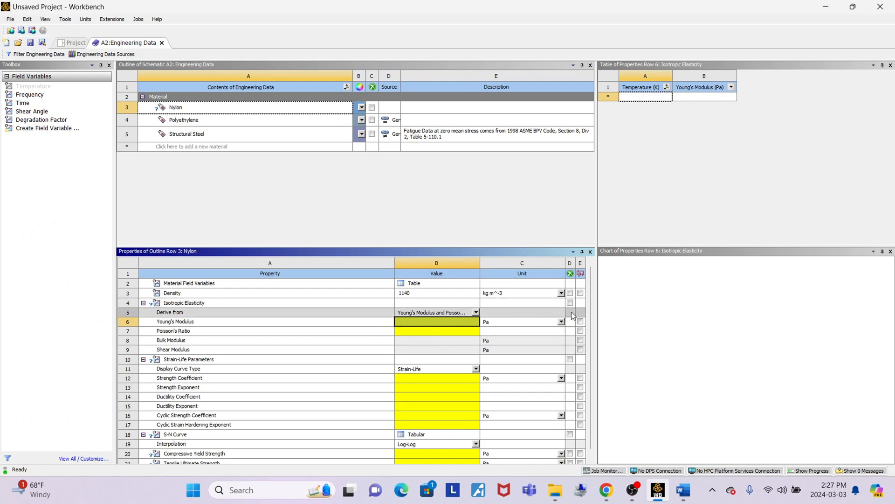
pyautogui.click(562, 293)
pyautogui.hotkey('alt', 'Tab')
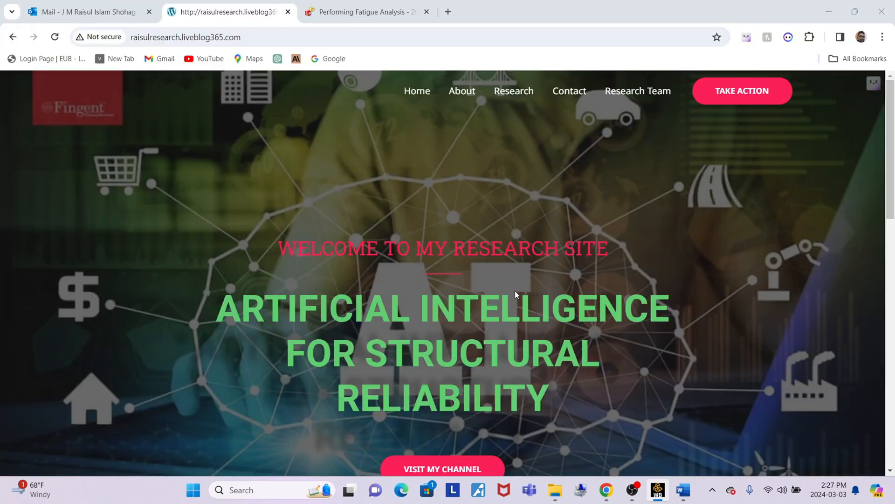
pyautogui.click(658, 490)
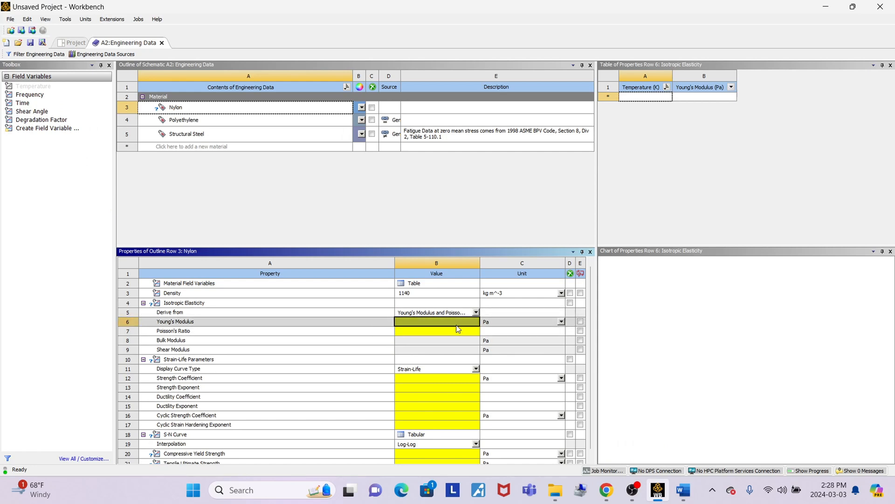
pyautogui.click(562, 321)
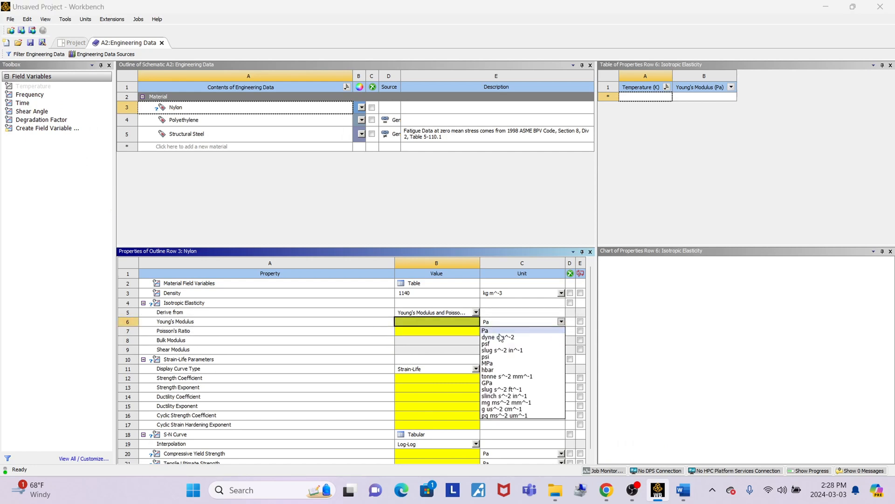
pyautogui.click(503, 363)
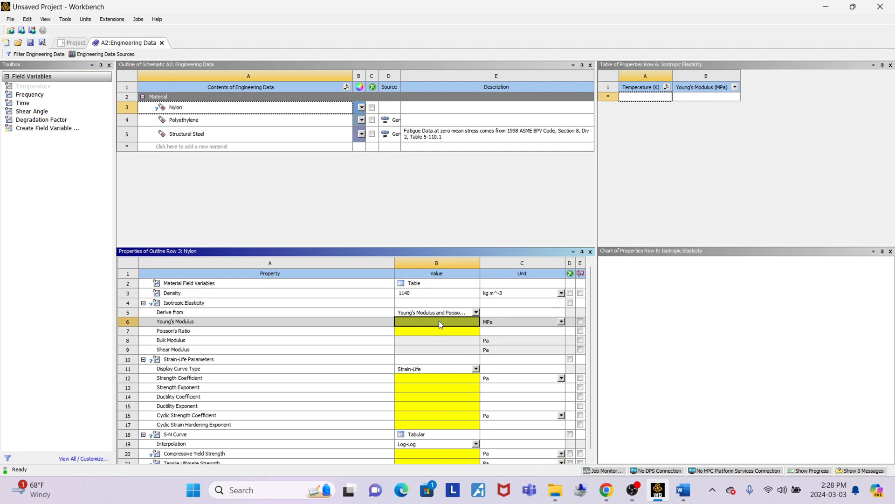
pyautogui.write('493')
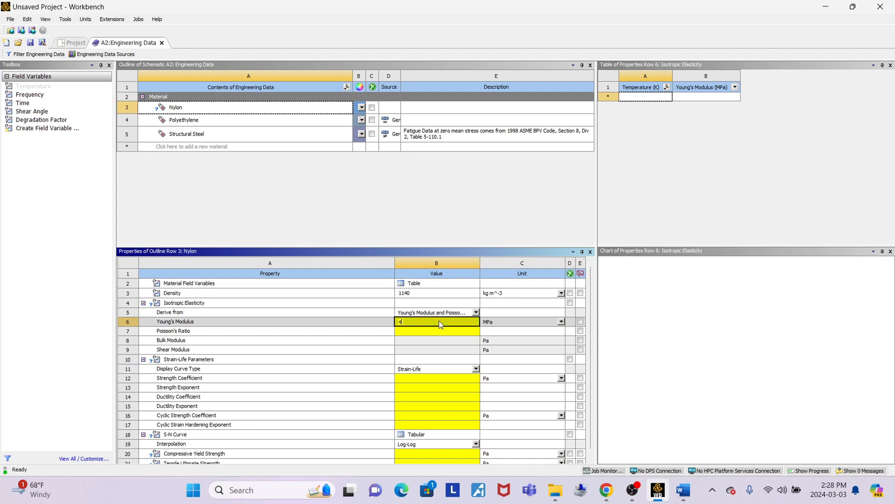
pyautogui.click(368, 352)
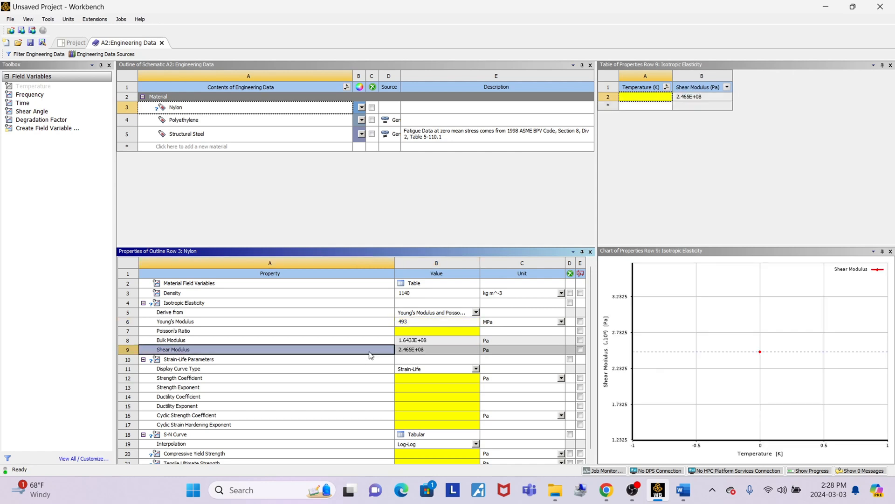
# Set Nylon's Poisson's ratio to 0.39.
pyautogui.click(434, 331)
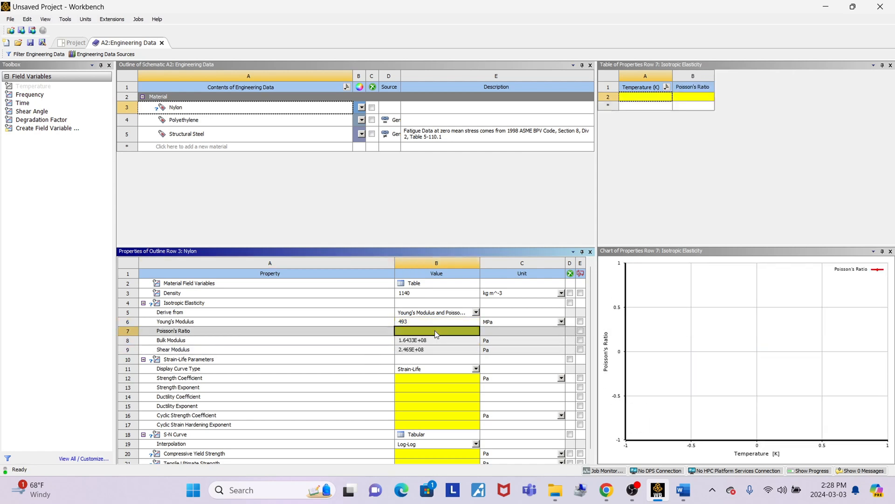
pyautogui.write('0')
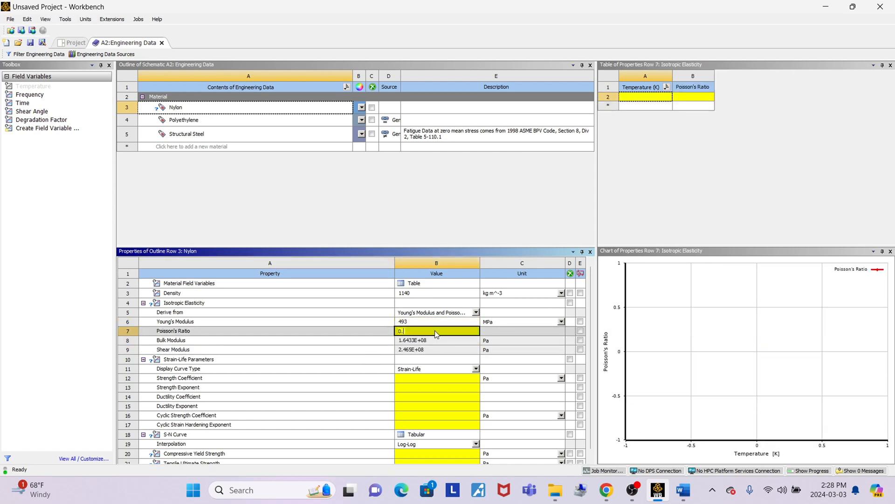
pyautogui.write('.39')
pyautogui.click(349, 368)
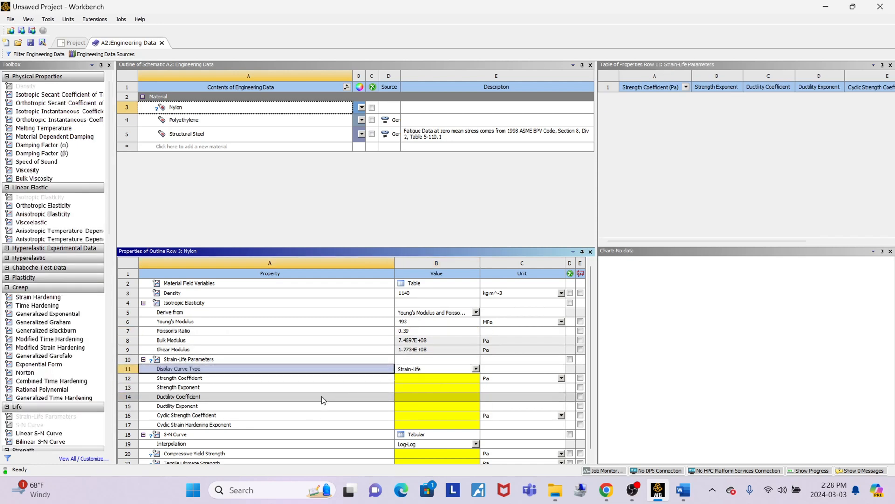
# Set Nylon's strain-life strength coefficient to 294.71 Pa and its strength exponent to 0.8437.
pyautogui.scroll(-1, 308, 384)
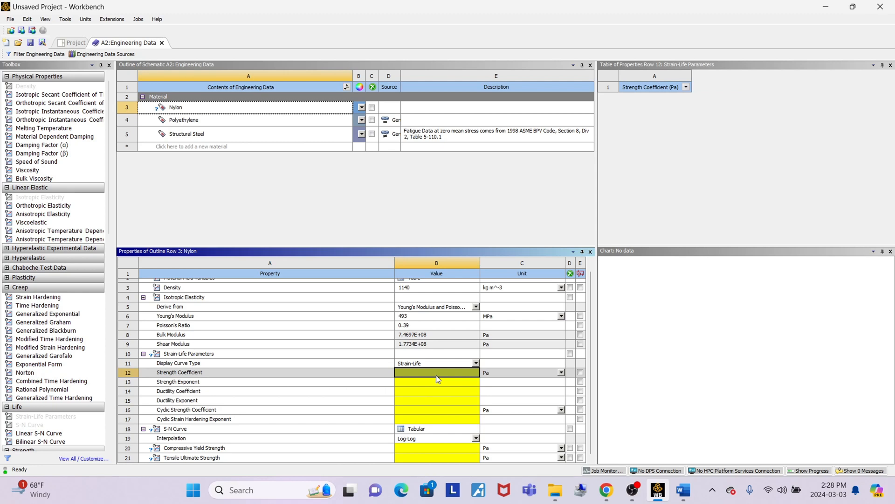
pyautogui.write('294')
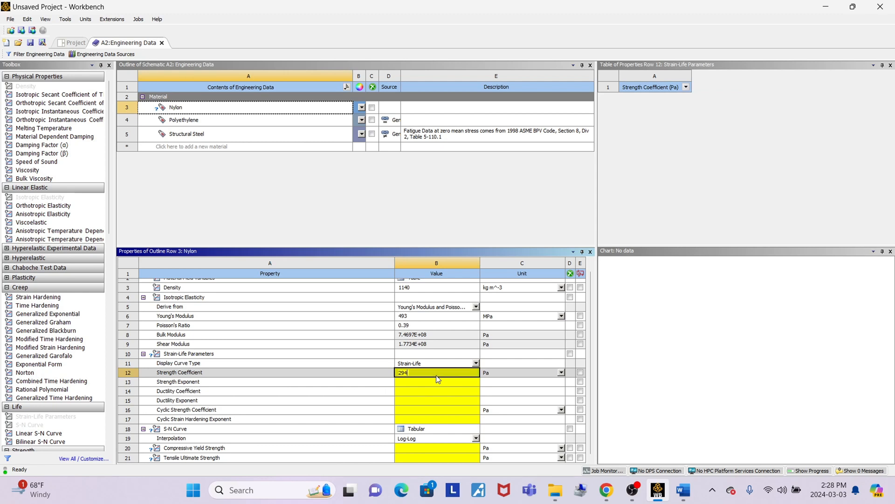
pyautogui.write('.7138')
pyautogui.click(437, 379)
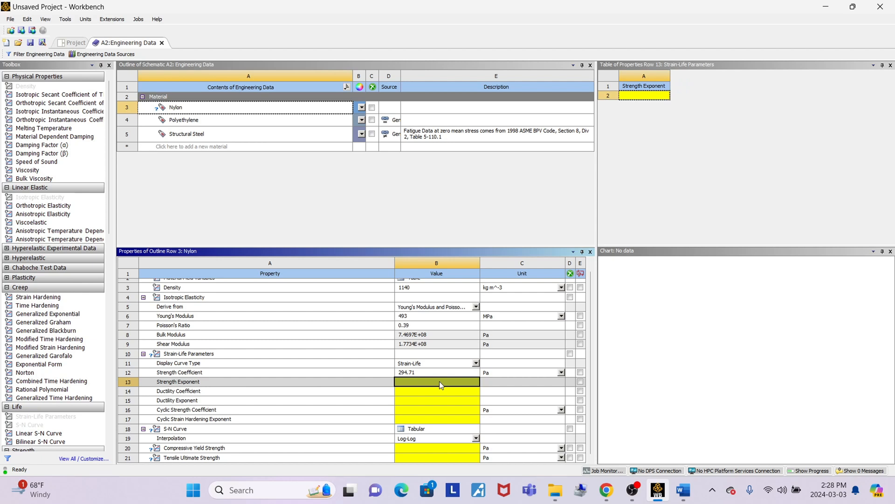
pyautogui.write('0.8437')
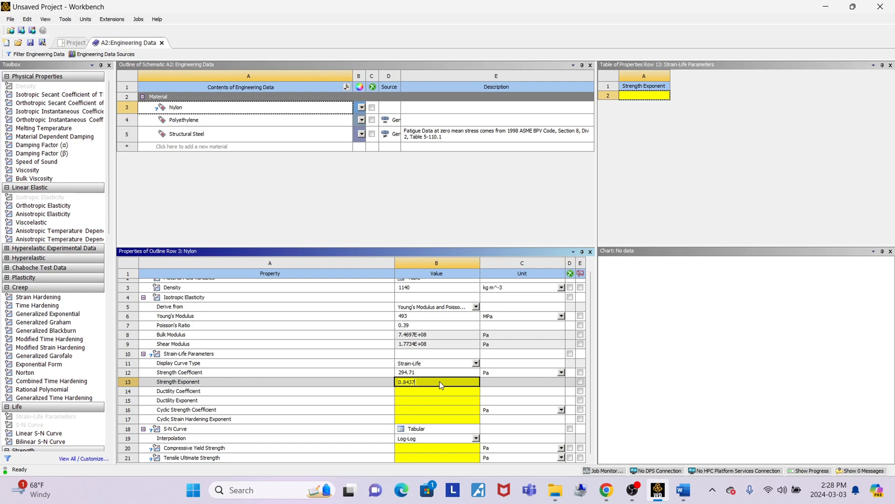
pyautogui.press('Return')
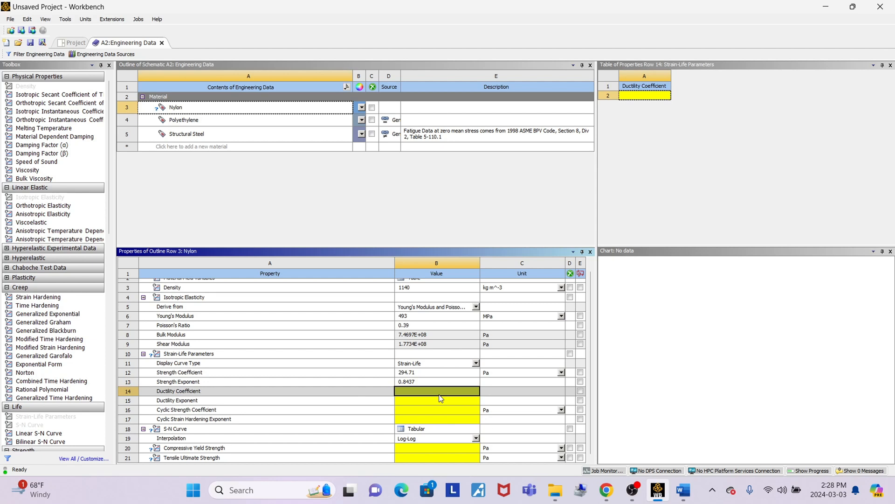
# Set Nylon's ductility coefficient to 40 and its ductility exponent to 4.
pyautogui.write('40')
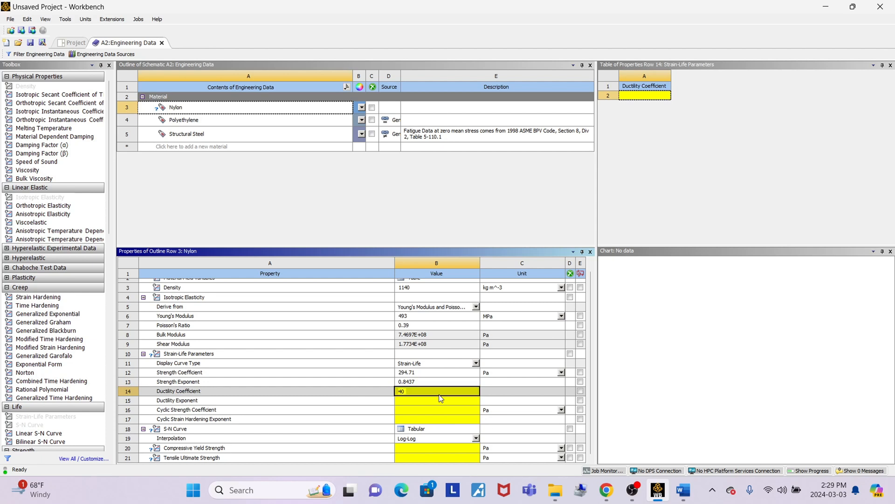
pyautogui.press('Return')
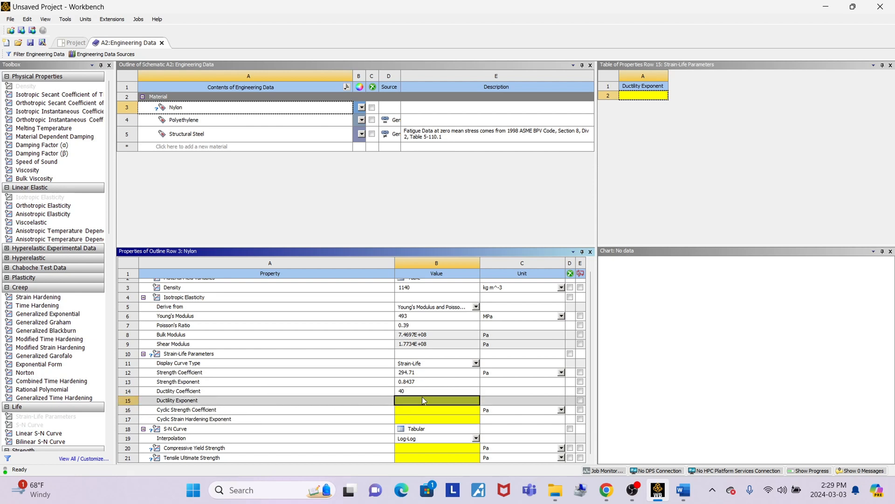
pyautogui.write('4')
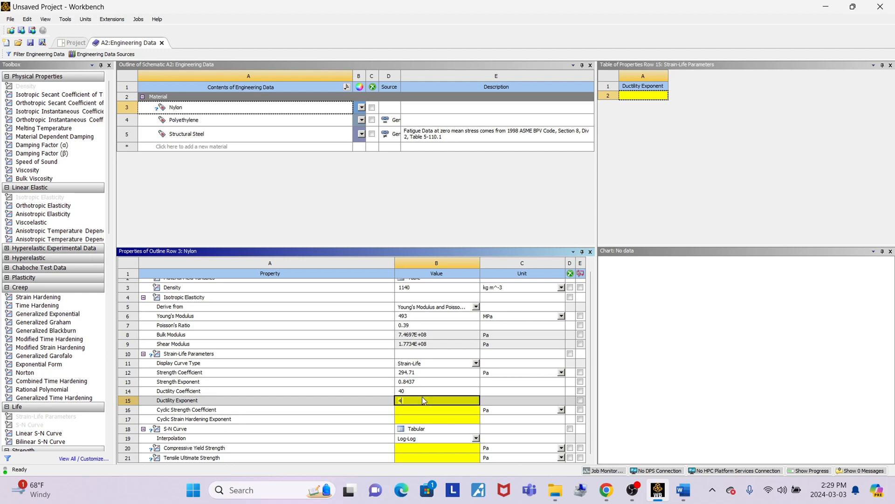
# Set Nylon's cyclic strength coefficient to 0.5 Pa and its cyclic strain hardening exponent to 0.5.
pyautogui.click(415, 409)
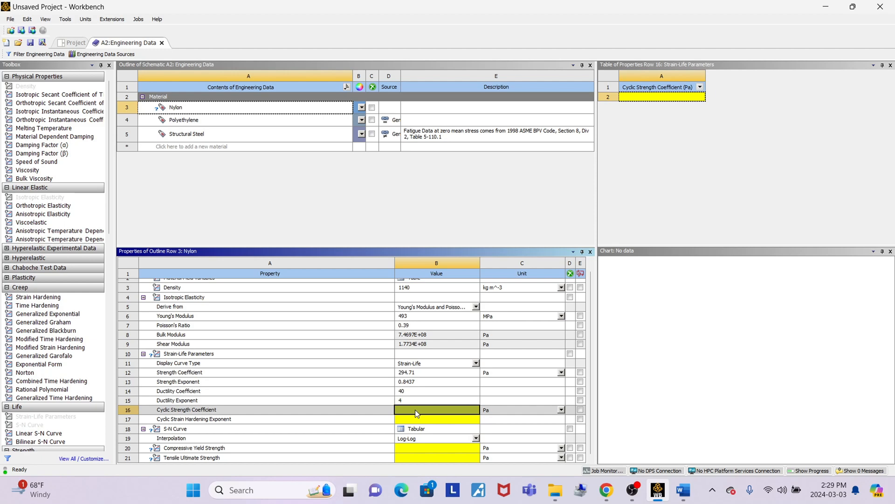
pyautogui.write('0.5')
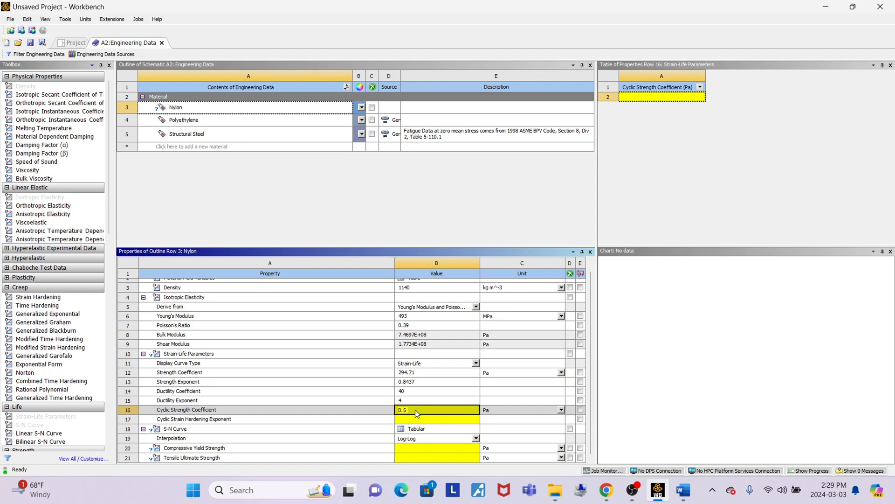
pyautogui.click(410, 420)
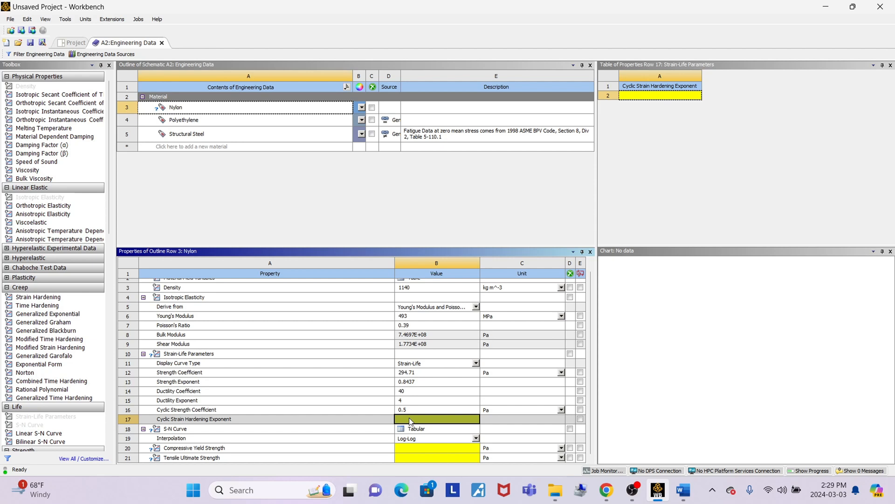
pyautogui.write('0.5')
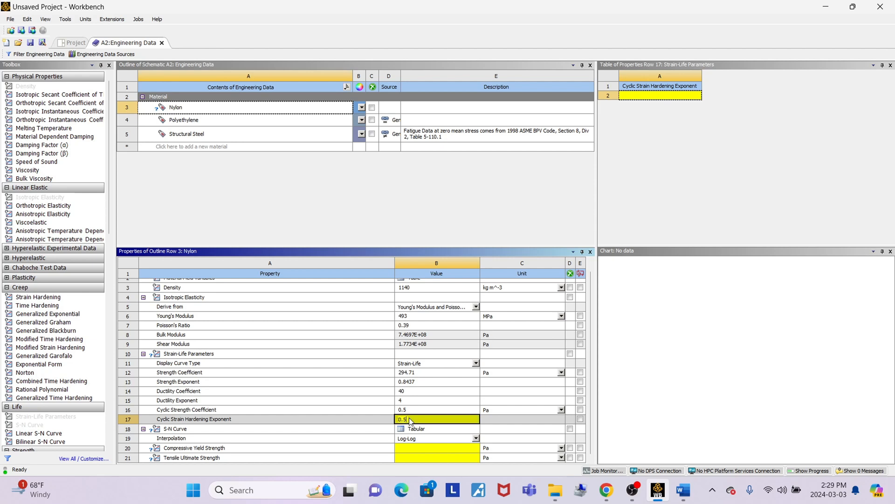
pyautogui.press('Return')
pyautogui.click(424, 453)
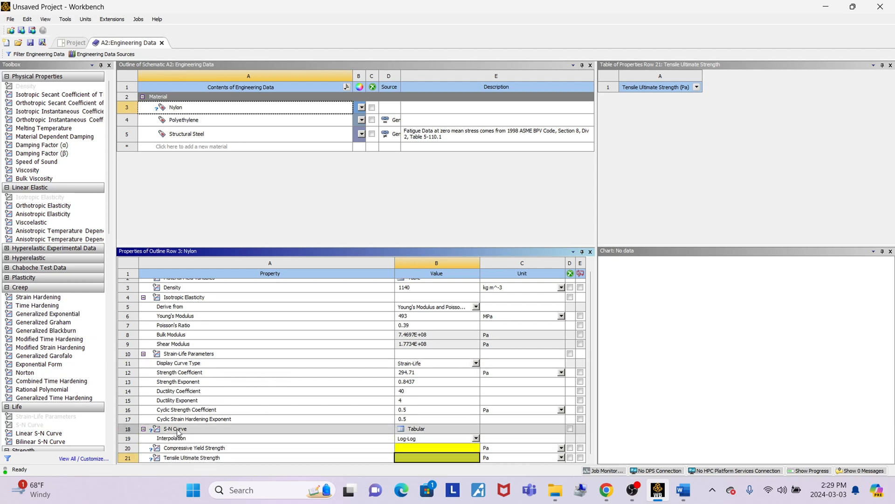
# Enter the first point of Nylon's tabular S-N curve with 10 cycles and an alternating stress of 4200 Pa.
pyautogui.click(424, 429)
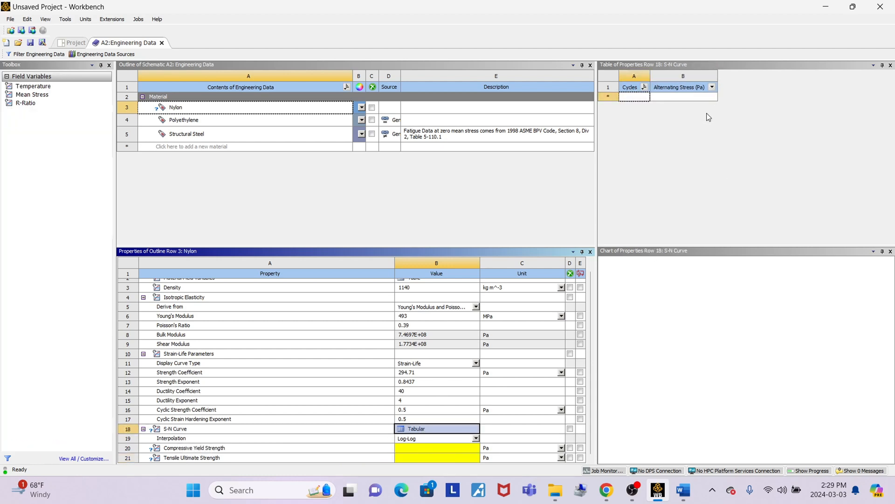
pyautogui.click(645, 97)
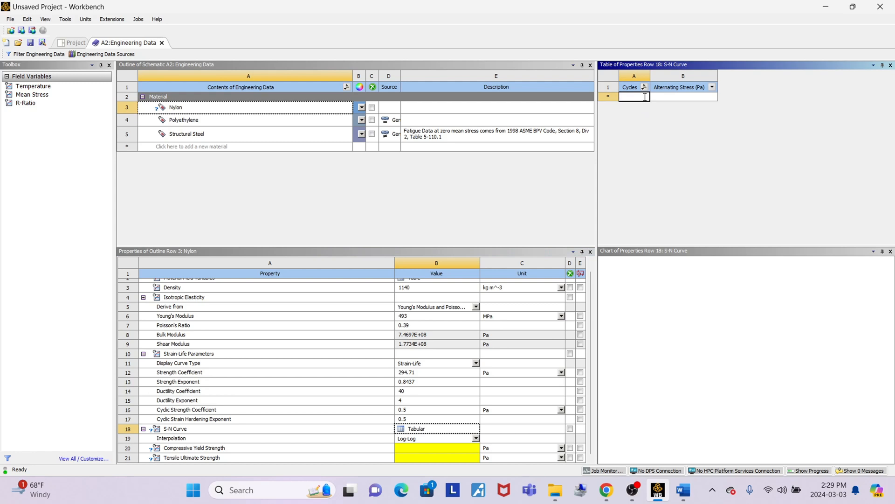
pyautogui.write('10')
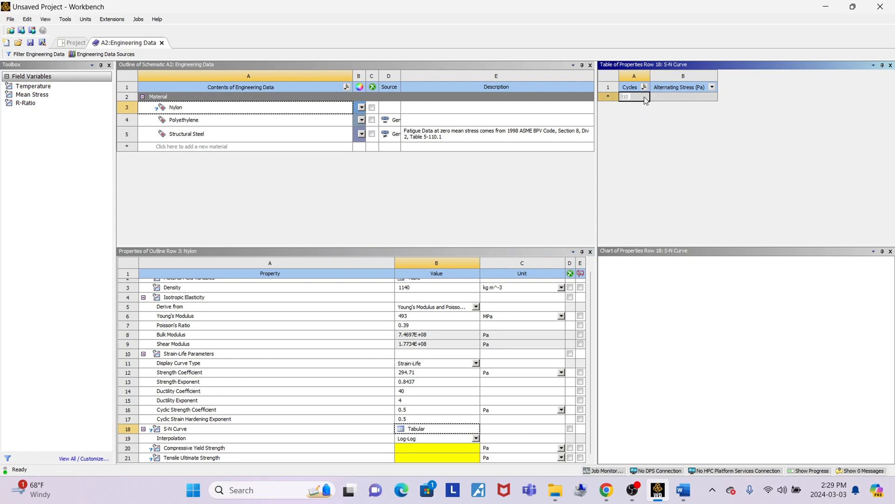
pyautogui.click(667, 96)
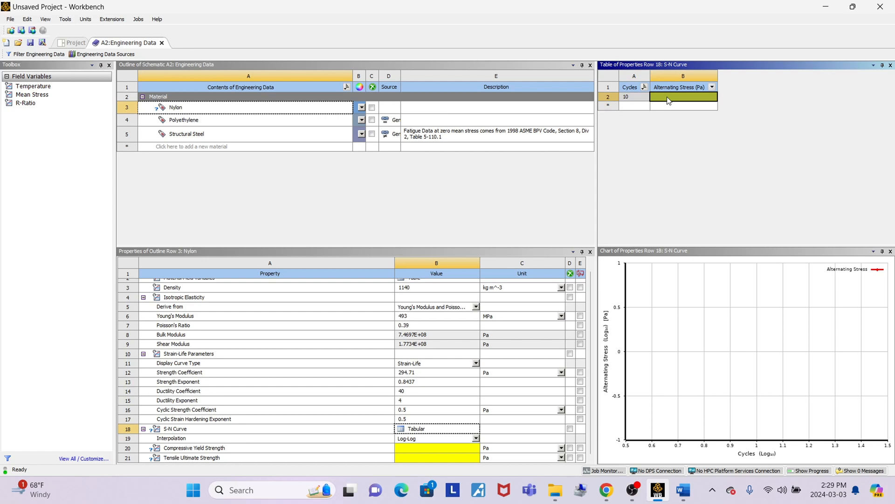
pyautogui.write('4200')
pyautogui.press('Return')
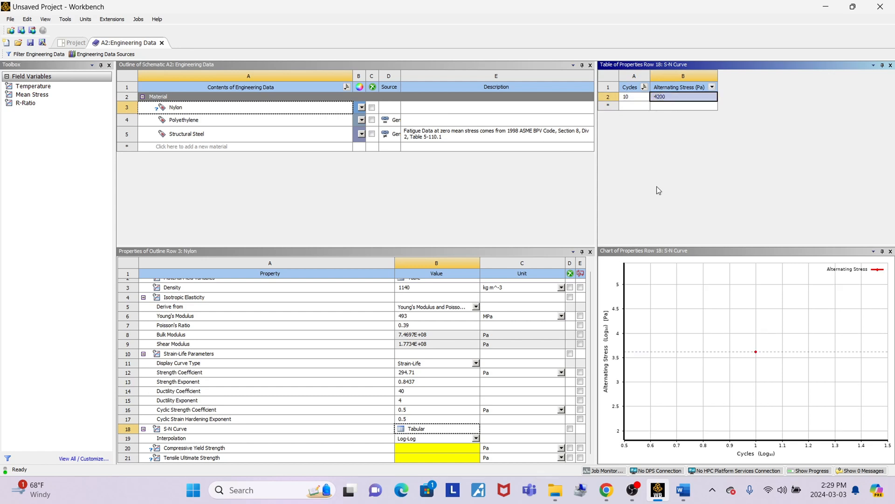
# Switch the S-N curve's alternating stress unit to MPa and set the stress at 10 cycles to 4200 MPa.
pyautogui.click(712, 87)
pyautogui.click(742, 142)
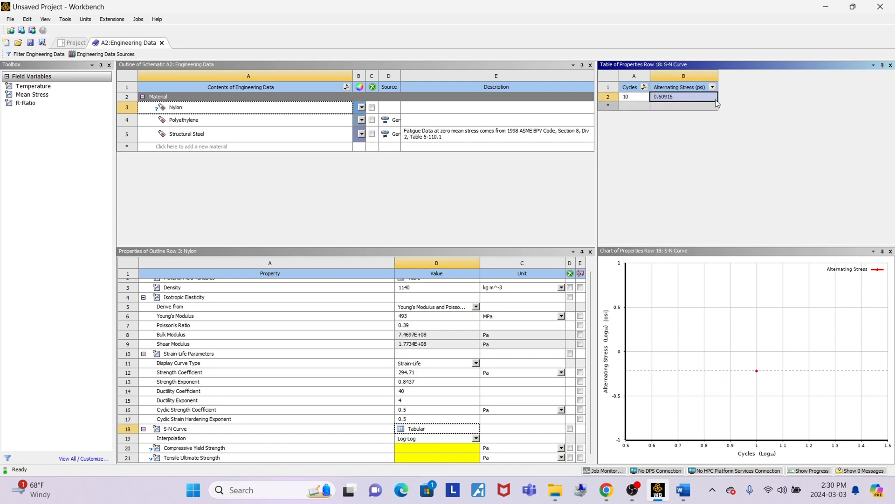
pyautogui.click(712, 87)
pyautogui.click(731, 152)
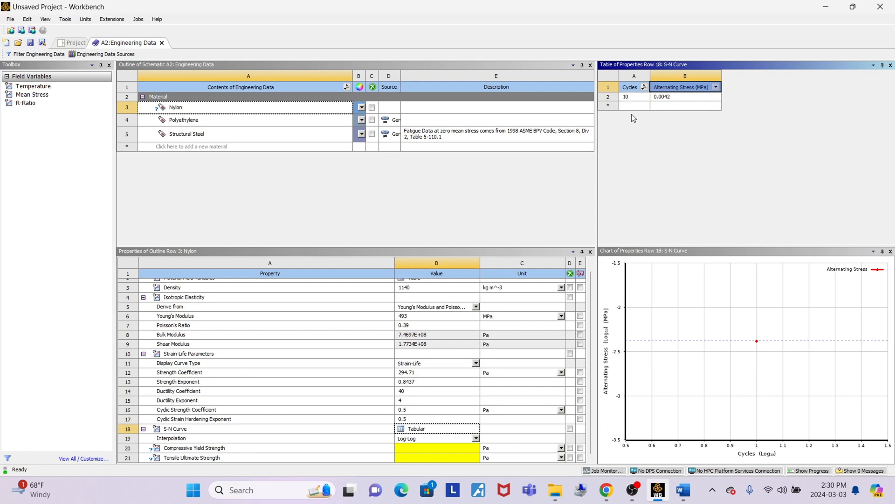
pyautogui.click(678, 98)
pyautogui.doubleClick(674, 96)
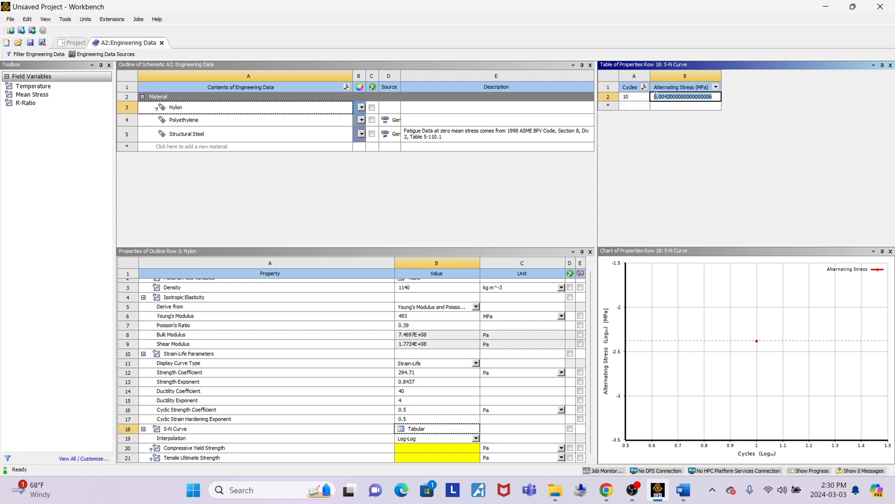
pyautogui.write('4200')
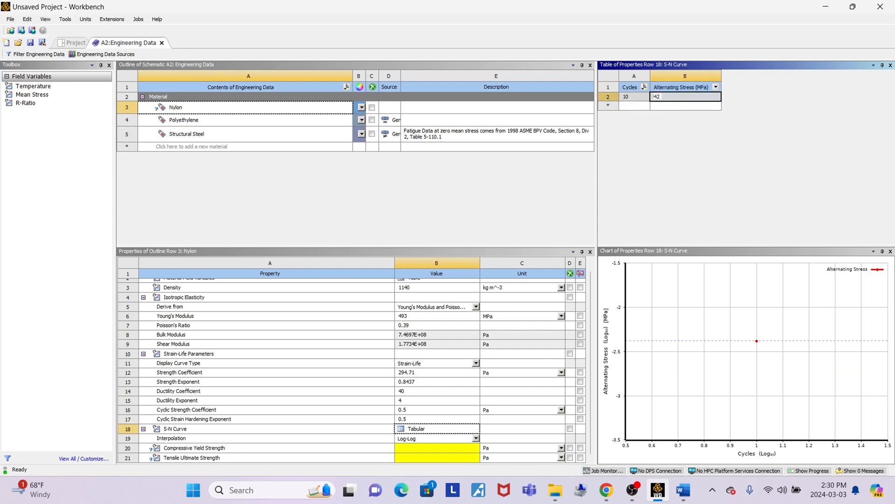
pyautogui.press('Return')
# Add a second point to Nylon's S-N curve with 20 cycles and an alternating stress of 2900 MPa.
pyautogui.click(627, 107)
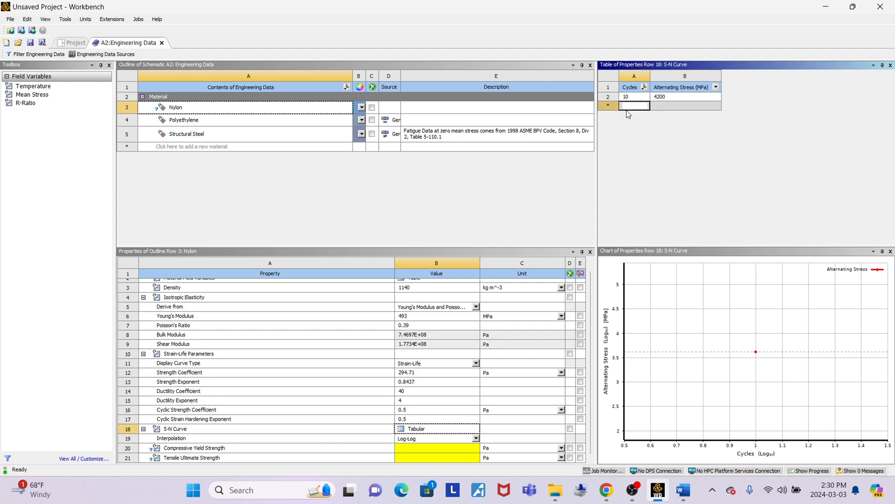
pyautogui.write('20')
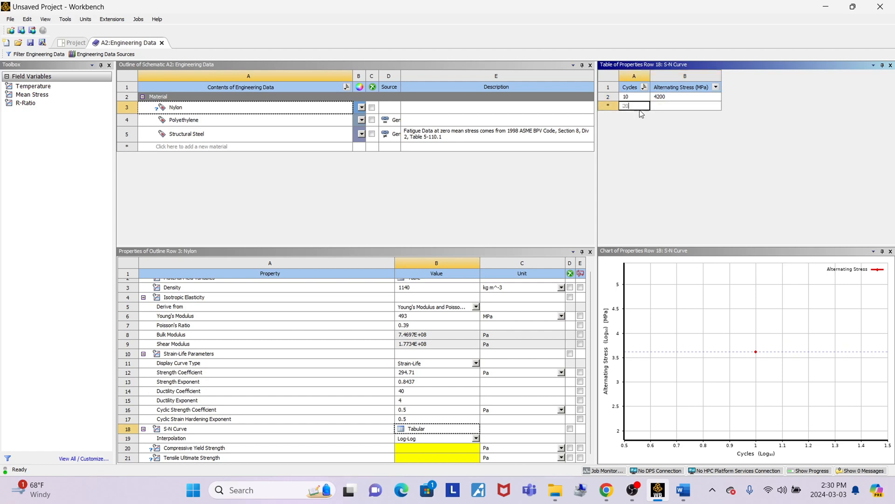
pyautogui.press('Tab')
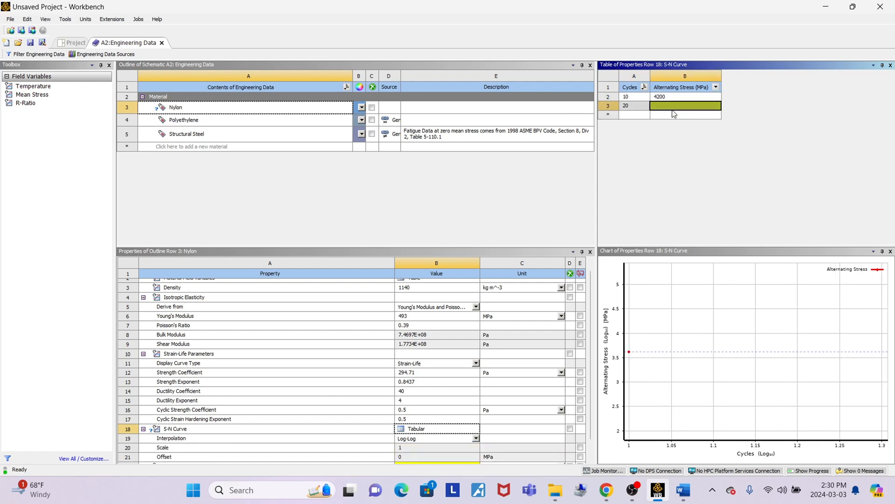
pyautogui.write('2900')
pyautogui.press('Return')
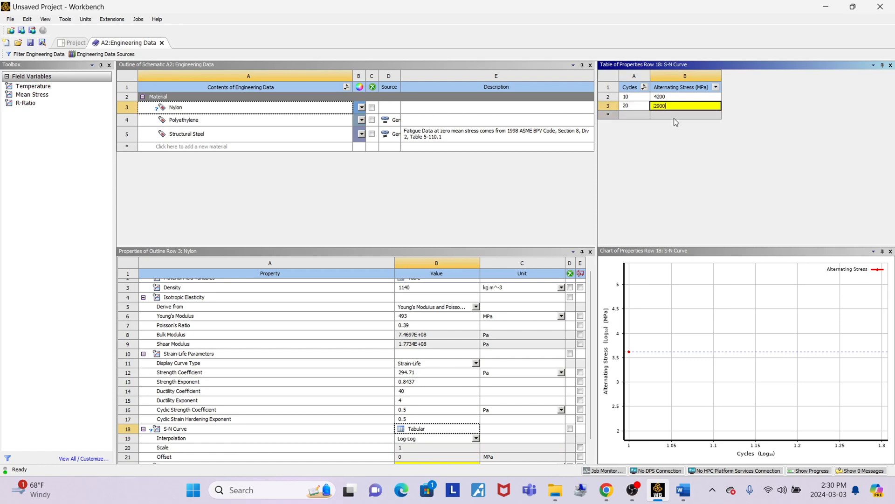
# Add a third S-N curve point for Nylon at 50 cycles with an alternating stress of 2000 MPa.
pyautogui.click(641, 114)
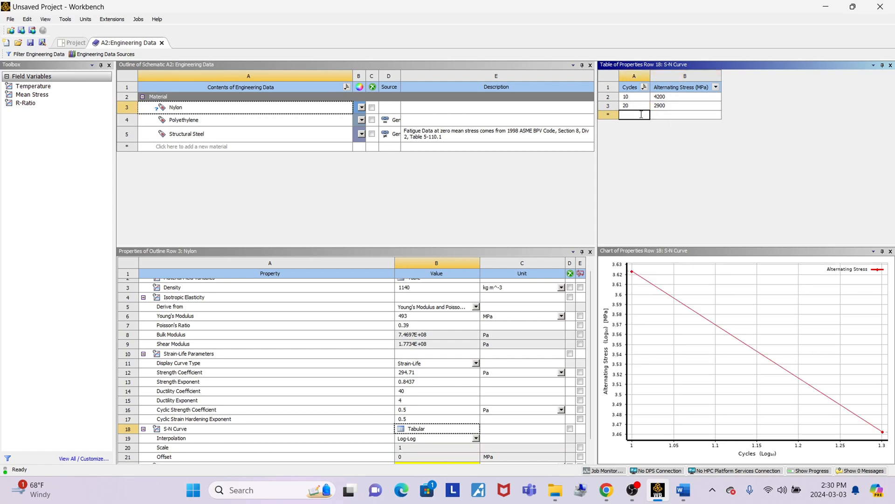
pyautogui.write('50')
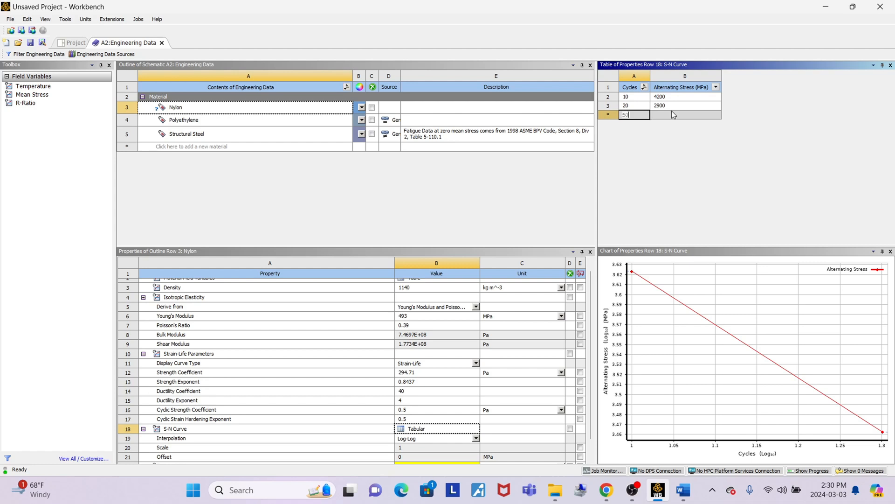
pyautogui.click(672, 116)
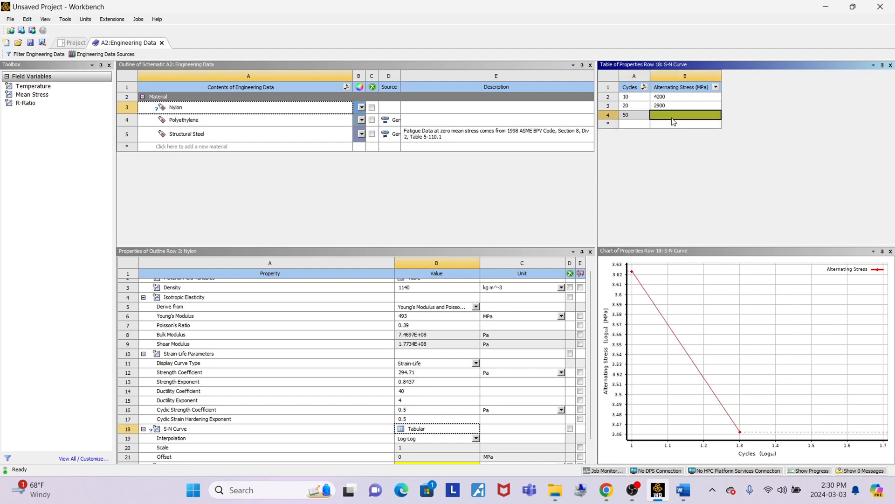
pyautogui.write('2000')
pyautogui.click(677, 150)
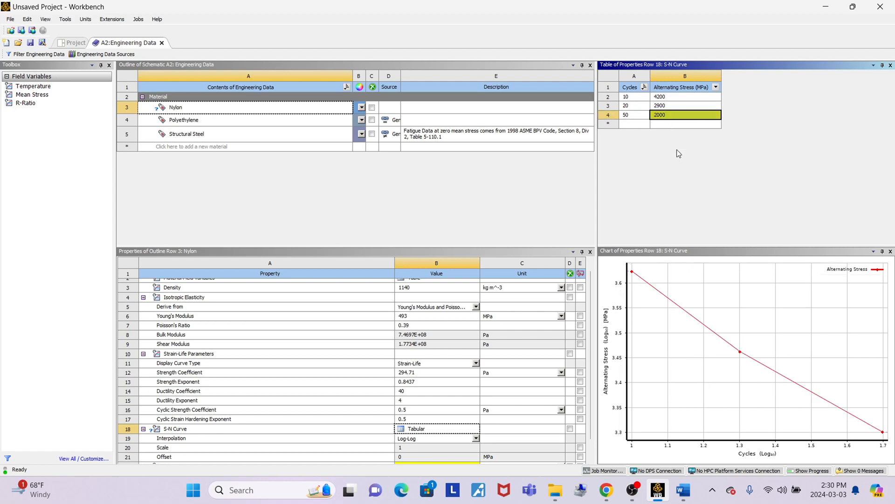
# Add a fourth S-N curve point for Nylon at 100 cycles with an alternating stress of 1513 MPa.
pyautogui.click(642, 124)
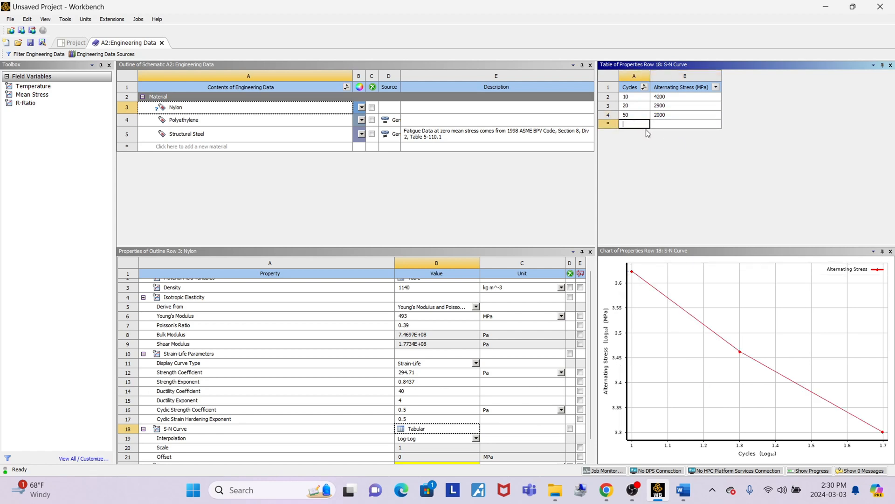
pyautogui.write('100')
pyautogui.click(667, 124)
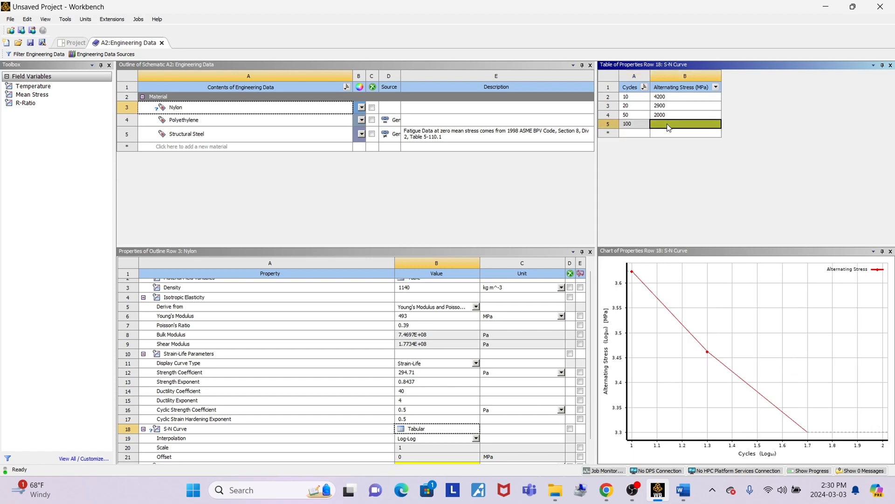
pyautogui.write('1513')
pyautogui.press('Return')
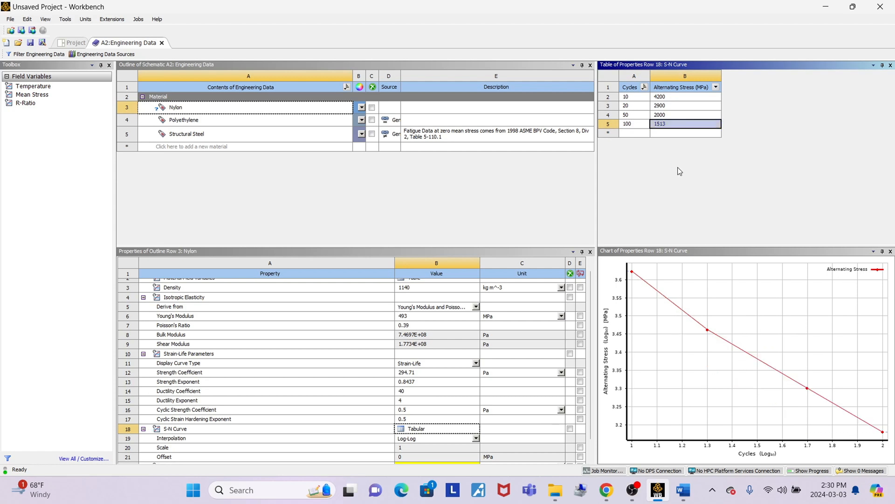
# Add a fifth S-N curve point for Nylon at 200 cycles with an alternating stress of 1100 MPa.
pyautogui.click(624, 135)
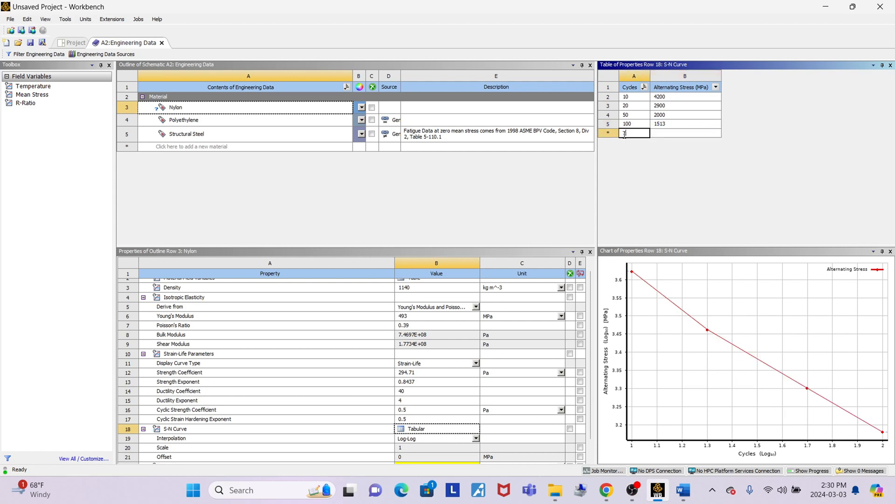
pyautogui.write('200')
pyautogui.click(684, 135)
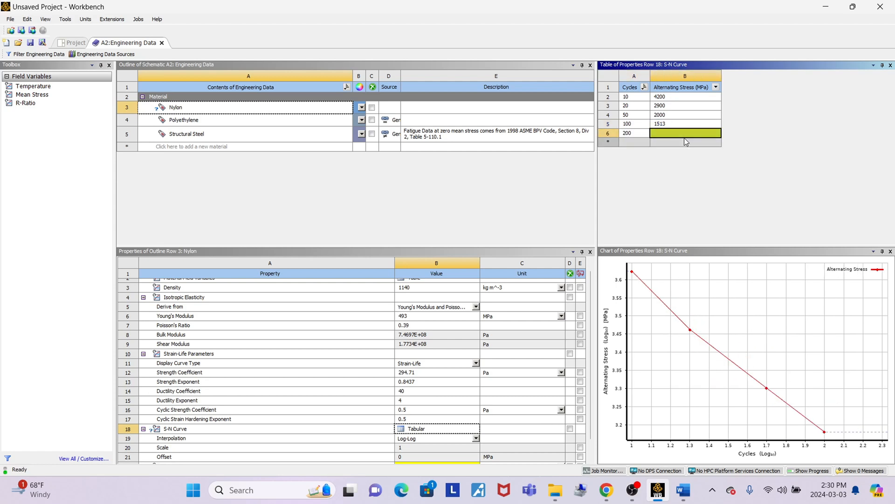
pyautogui.write('1110')
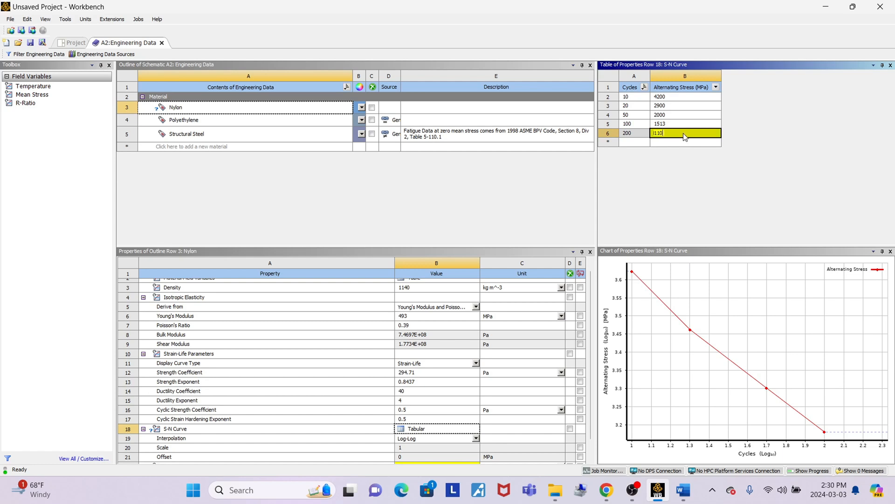
pyautogui.press('Return')
# Add the S-N curve point for Nylon at 2000 cycles with an alternating stress of 450 MPa.
pyautogui.click(632, 145)
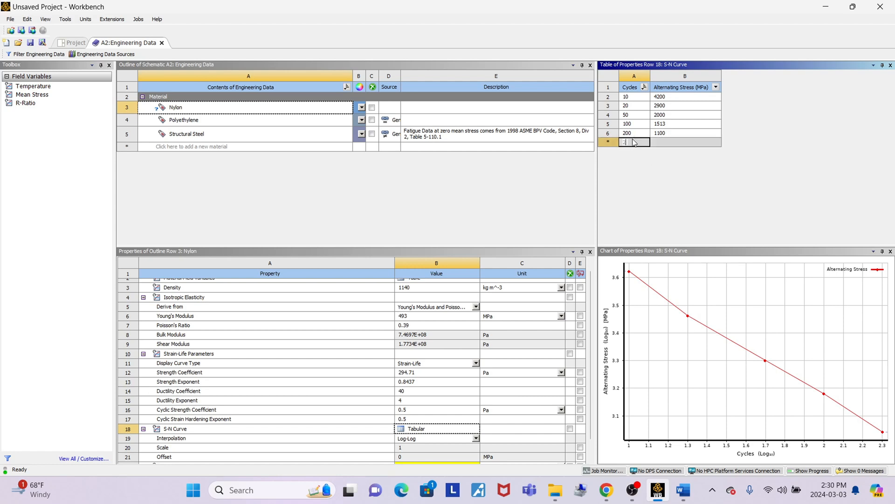
pyautogui.click(679, 145)
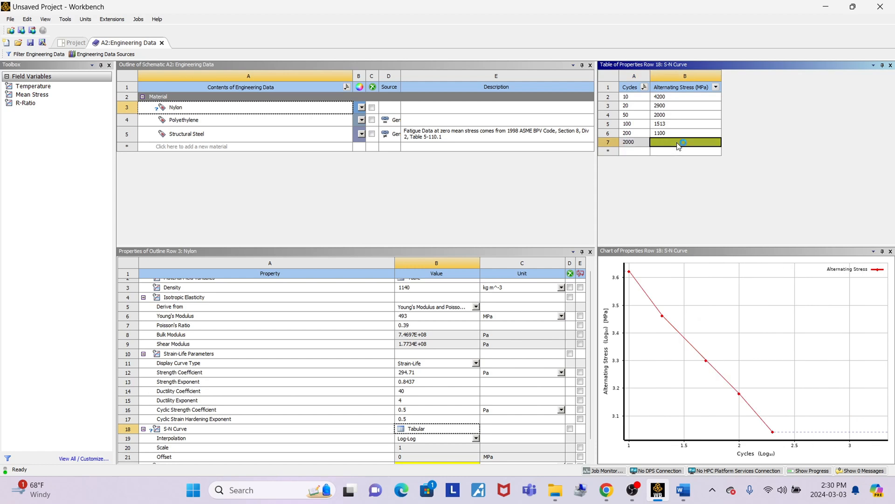
pyautogui.write('450')
pyautogui.press('Return')
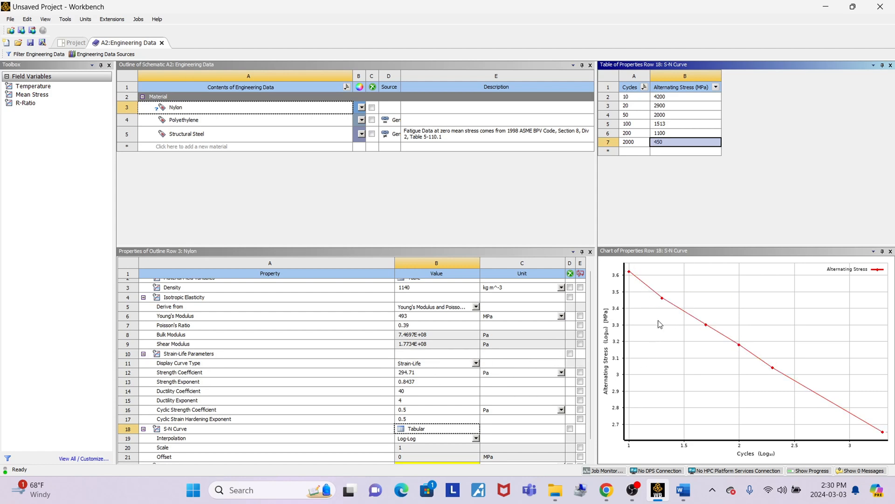
# Change the interpolation of Nylon's S-N curve to Semi-Log.
pyautogui.scroll(-1, 490, 397)
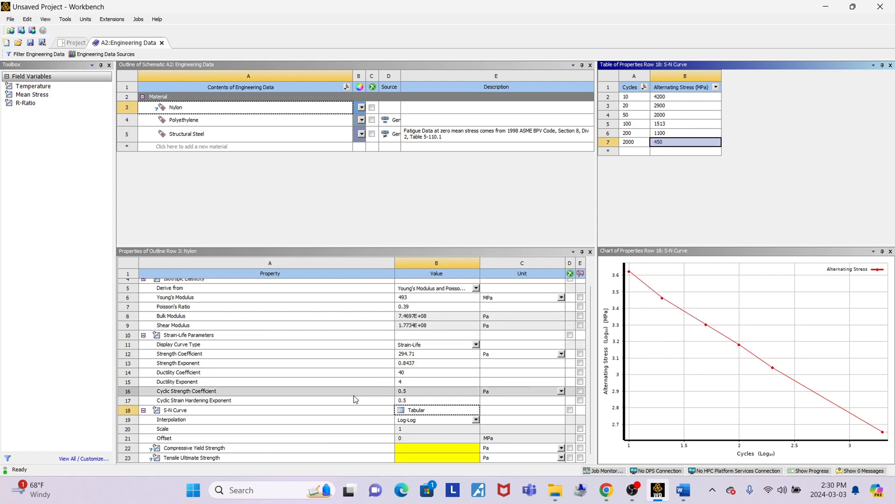
pyautogui.click(476, 420)
pyautogui.click(434, 436)
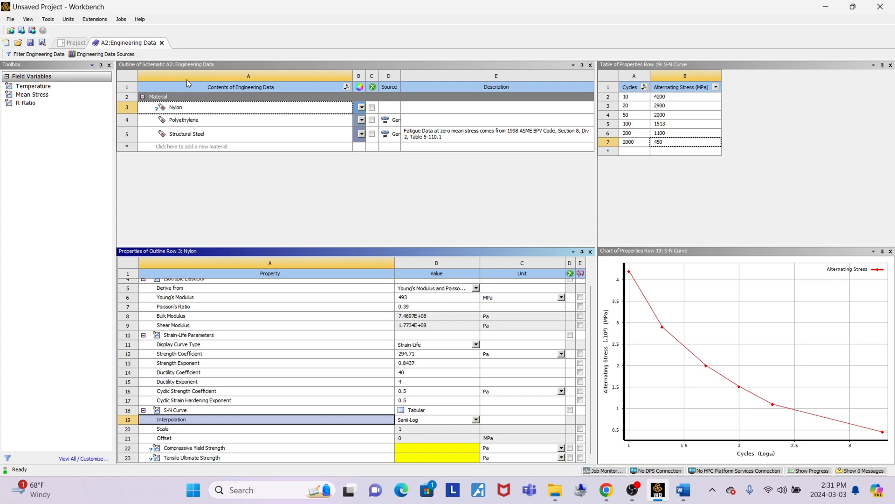
# Switch the unit of Nylon's compressive yield strength to MPa and set its value to 3.61 MPa.
pyautogui.click(432, 447)
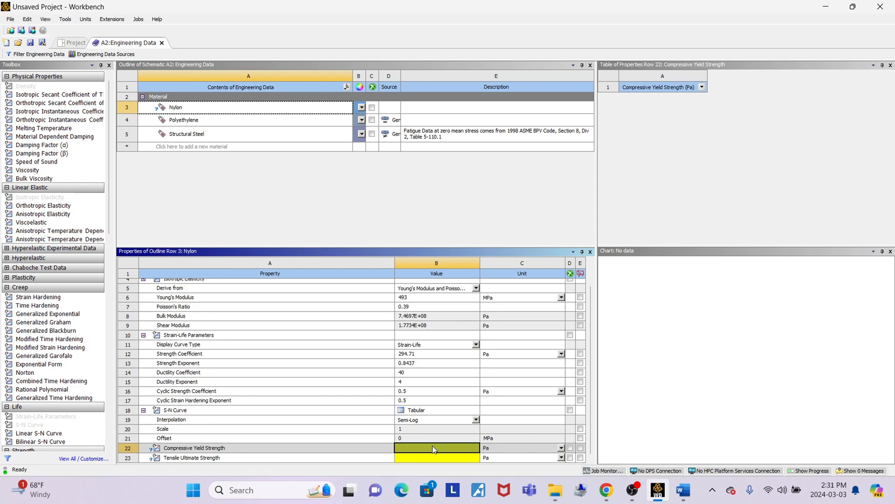
pyautogui.write('3.')
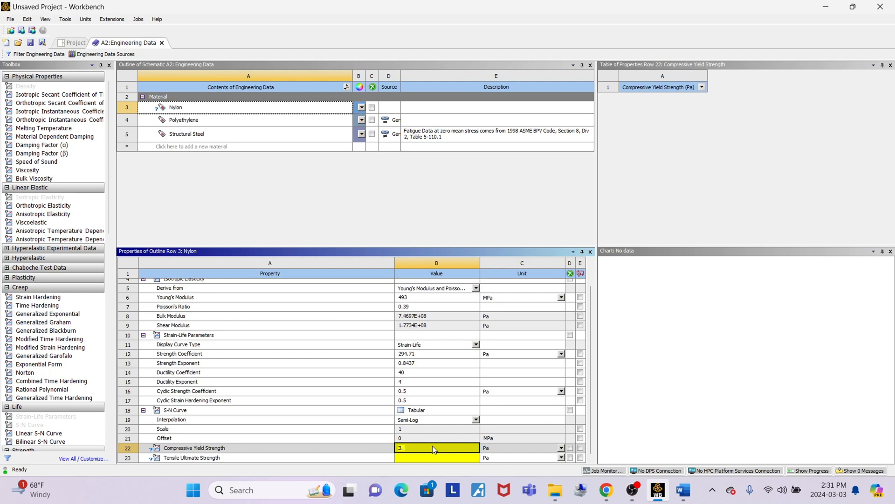
pyautogui.write('61')
pyautogui.press('Return')
pyautogui.click(561, 448)
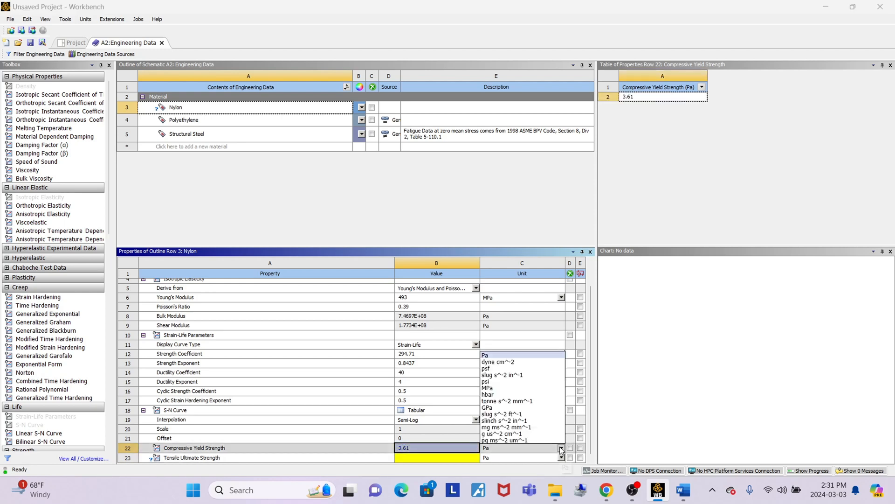
pyautogui.click(506, 389)
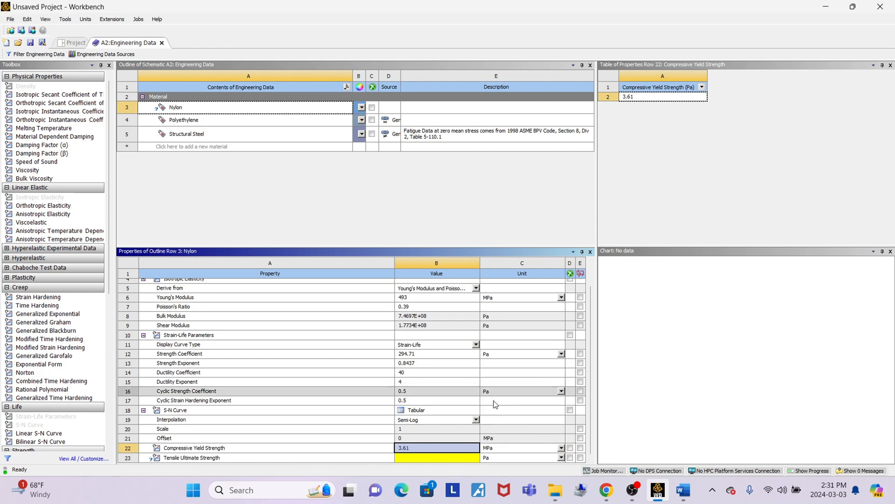
pyautogui.click(422, 450)
pyautogui.write('3')
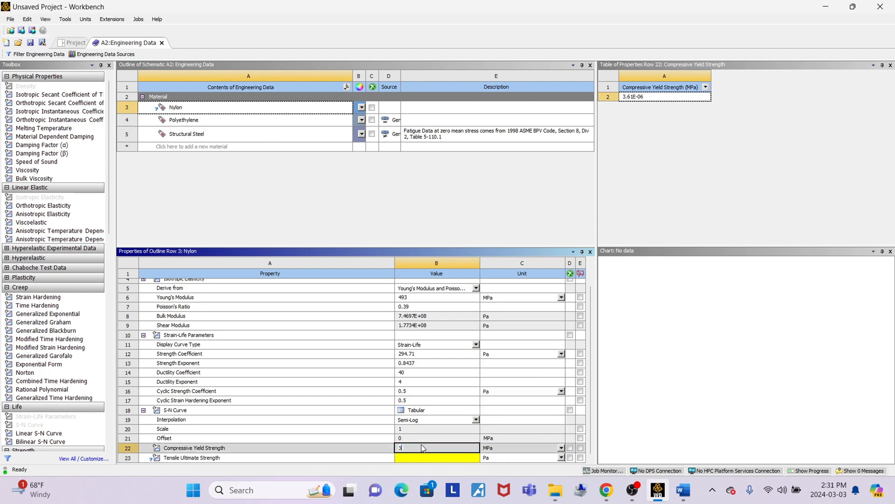
pyautogui.write('.61')
pyautogui.press('Return')
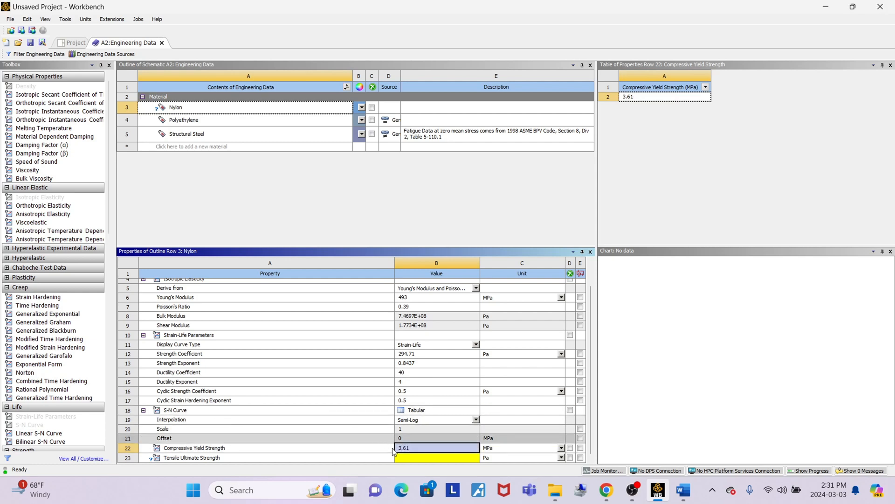
# Switch the unit of Nylon's tensile ultimate strength to MPa and set its value to 44.79 MPa.
pyautogui.click(422, 458)
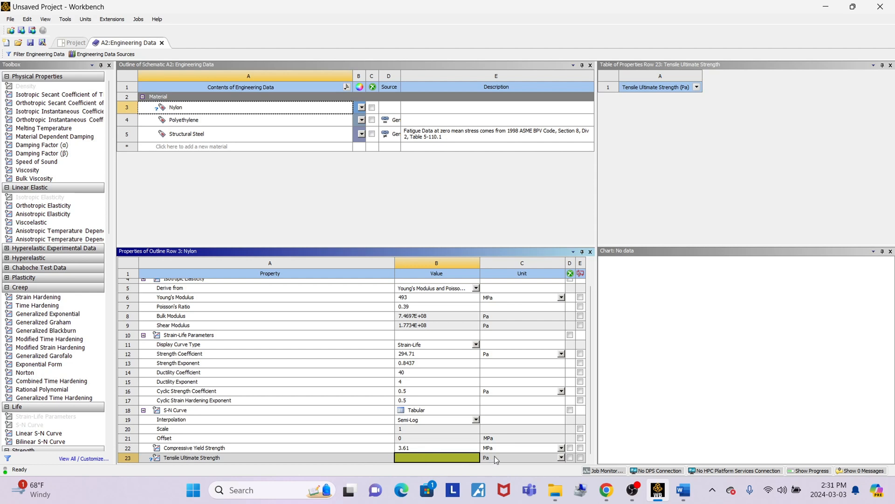
pyautogui.click(561, 458)
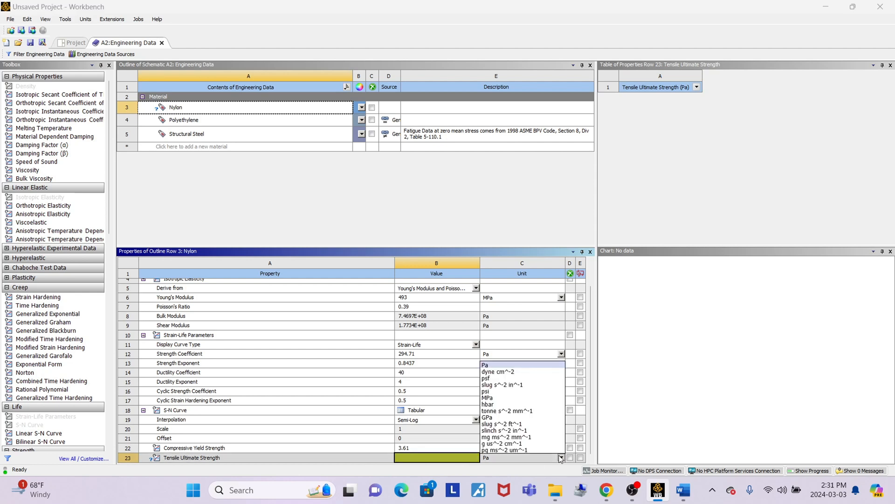
pyautogui.click(495, 401)
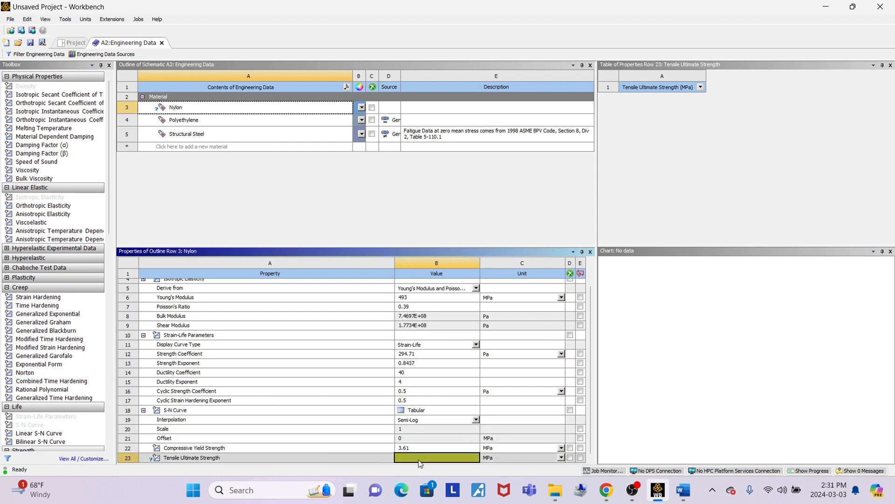
pyautogui.write('44.')
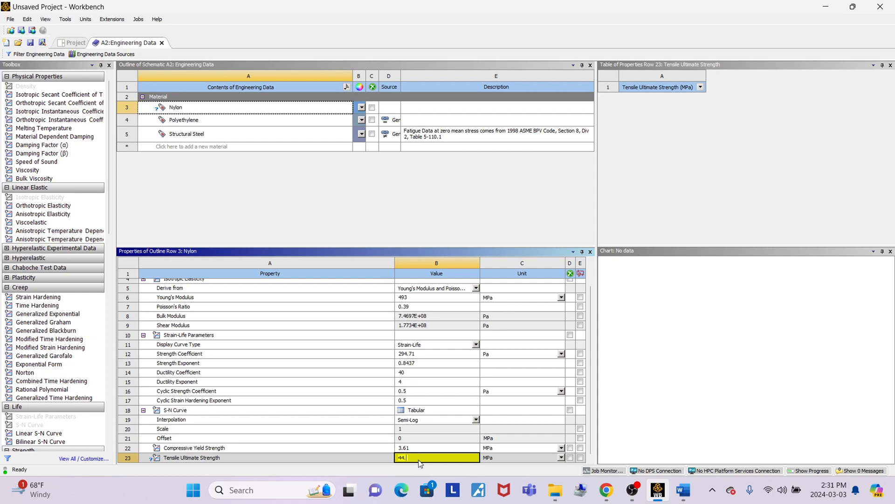
pyautogui.write('79')
pyautogui.press('Return')
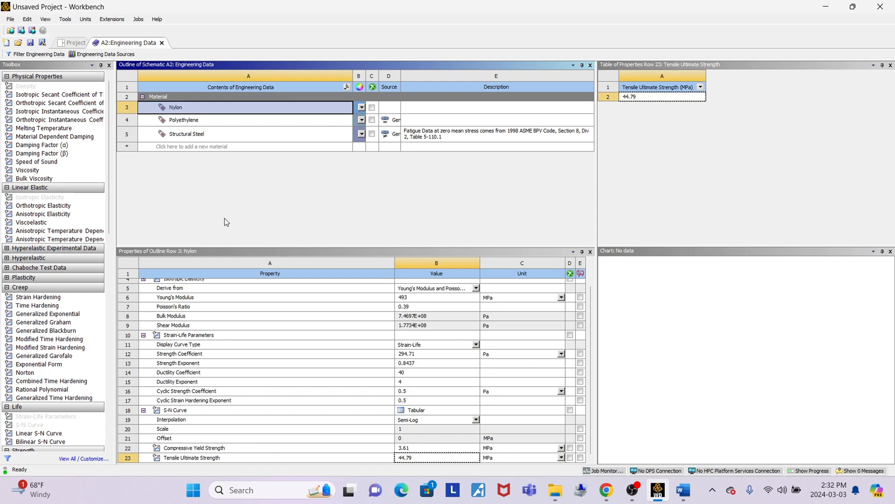
# Select the Polyethylene material in the engineering data outline and run a command on it.
pyautogui.click(130, 121)
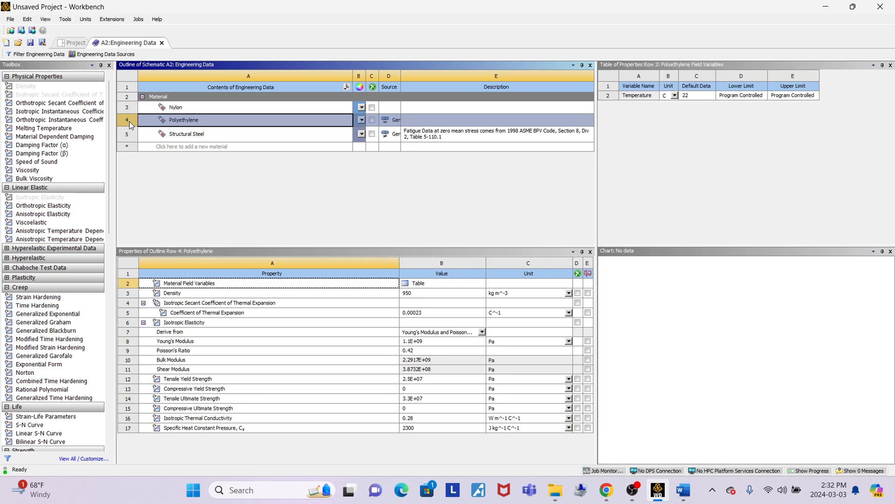
pyautogui.rightClick(130, 121)
pyautogui.click(154, 160)
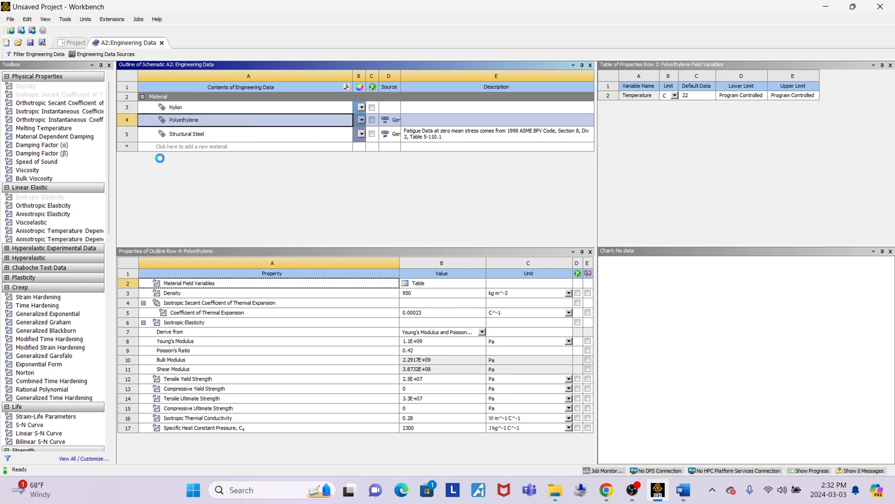